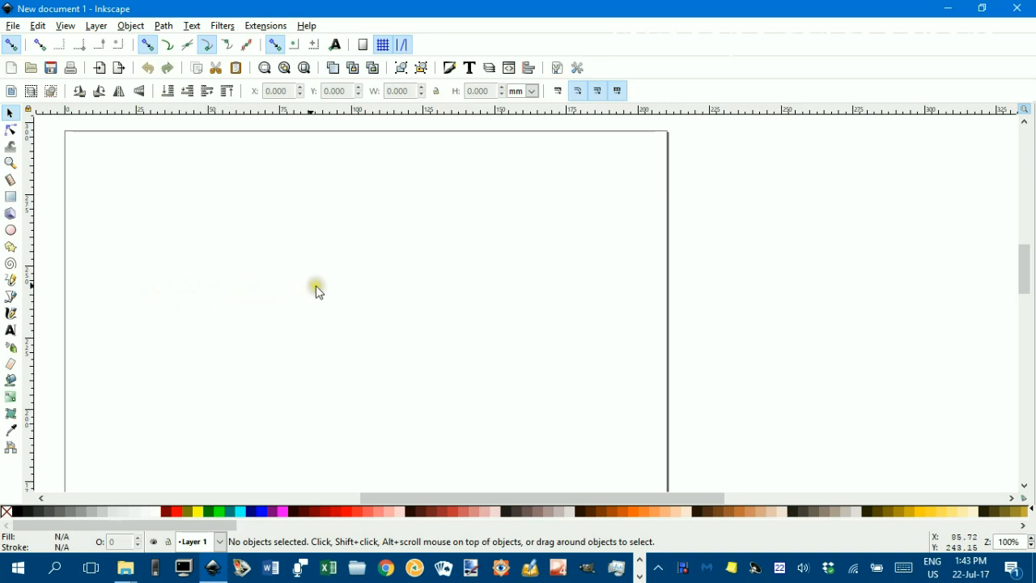
Step: Draw a circle about 54.5 mm in diameter in the upper part of the page
click(11, 232)
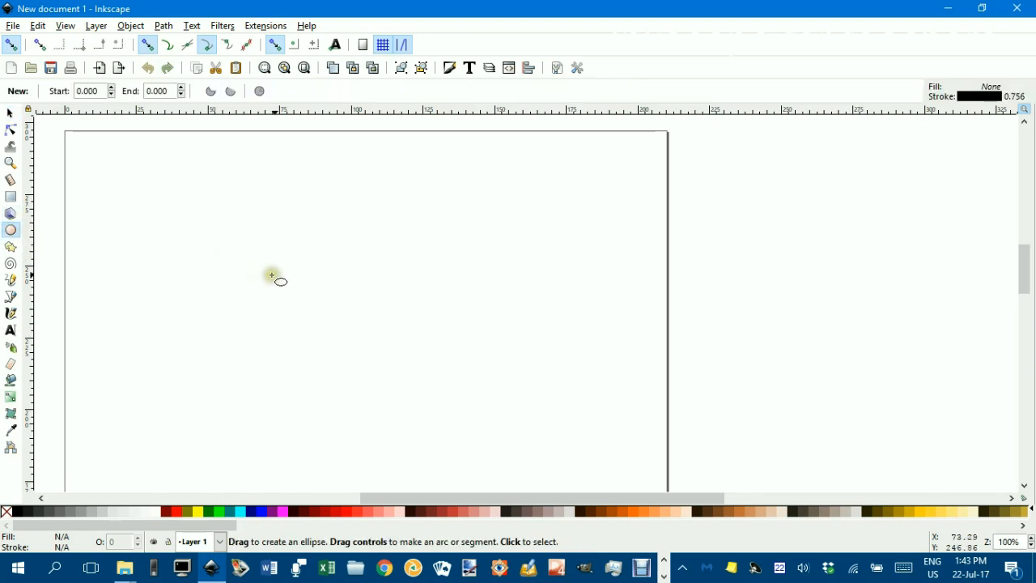
drag(299, 273, 397, 350)
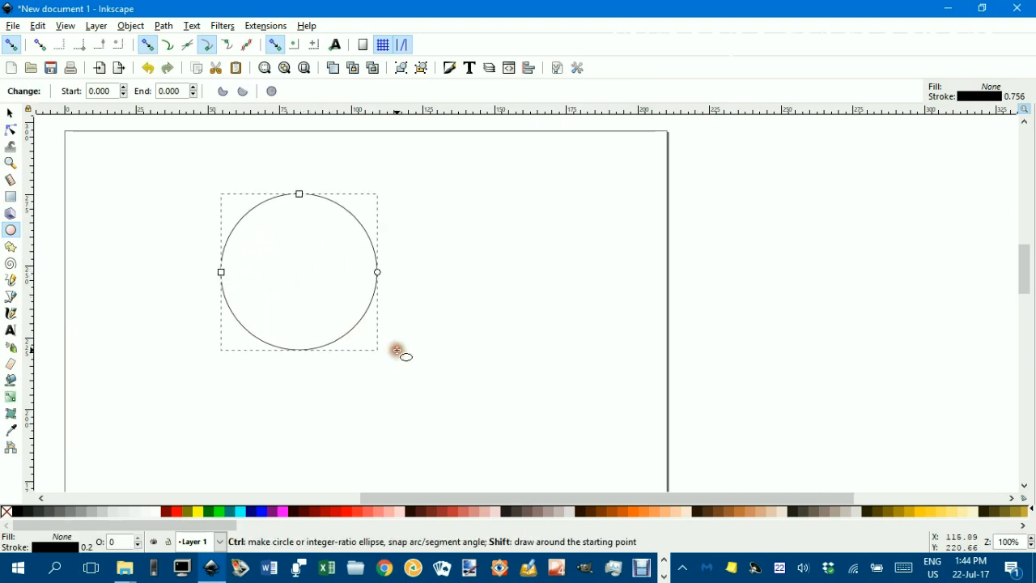
Step: Fill the circle with yellow and examine how the fill meets its black outline
click(195, 512)
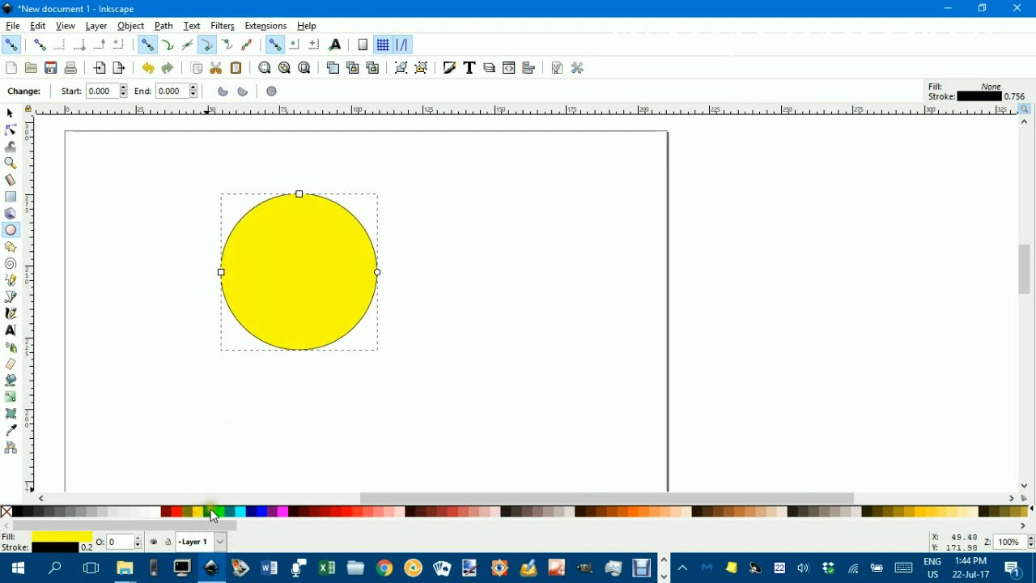
click(11, 115)
ctrl+scroll(405, 340, up, 6)
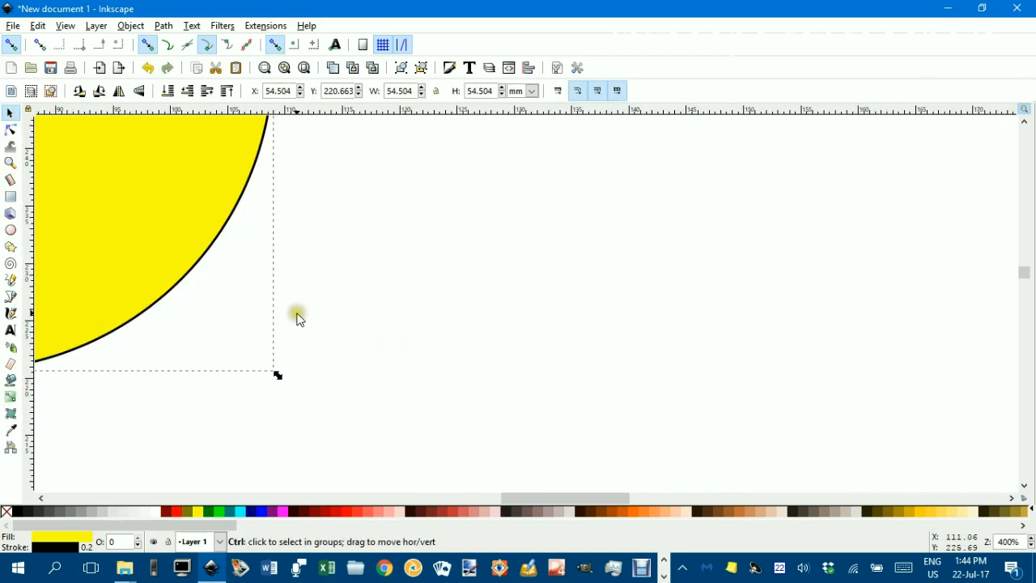
drag(91, 215, 553, 437)
ctrl+scroll(677, 403, up, 3)
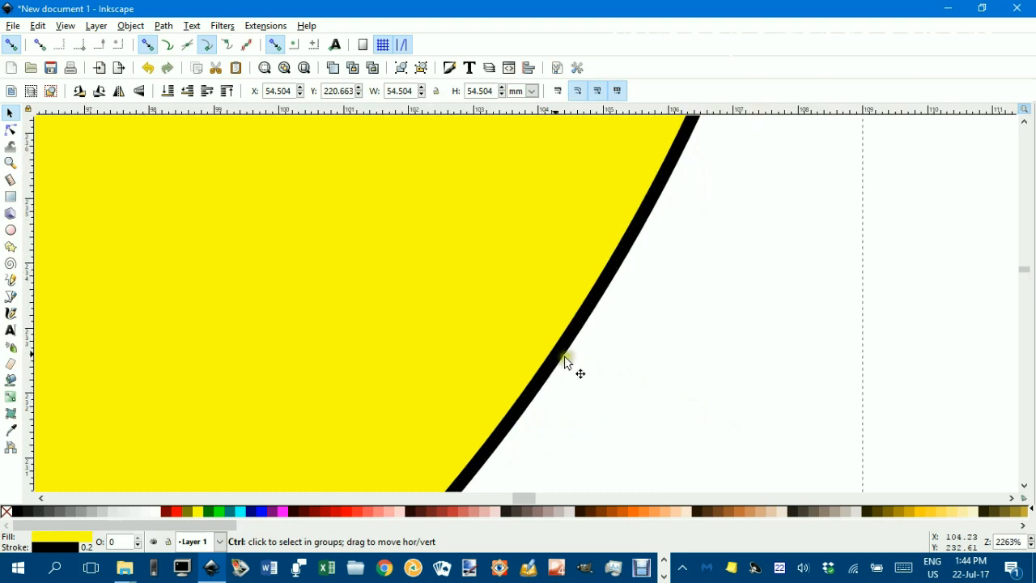
ctrl+scroll(541, 338, down, 9)
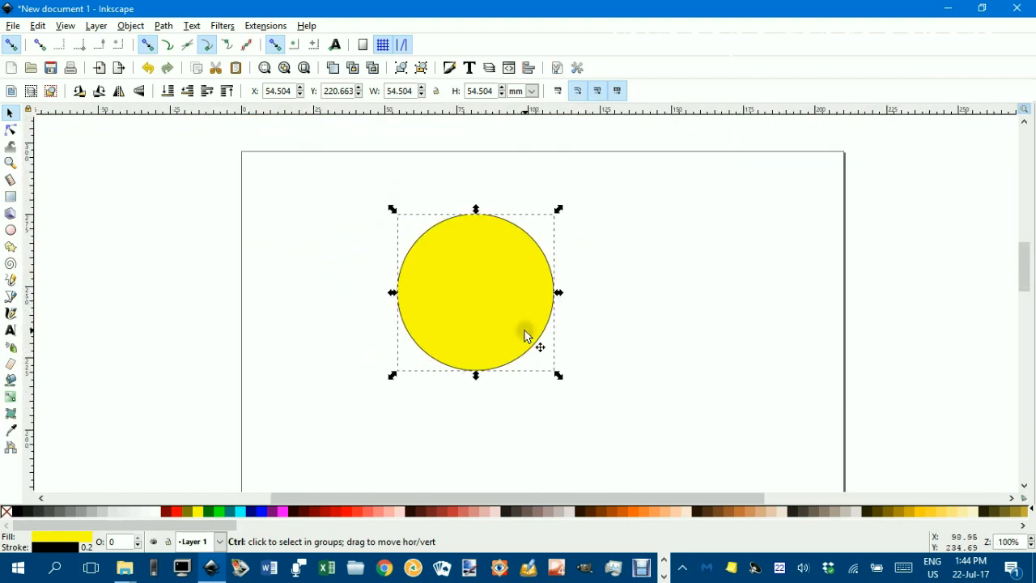
click(571, 316)
drag(586, 265, 483, 257)
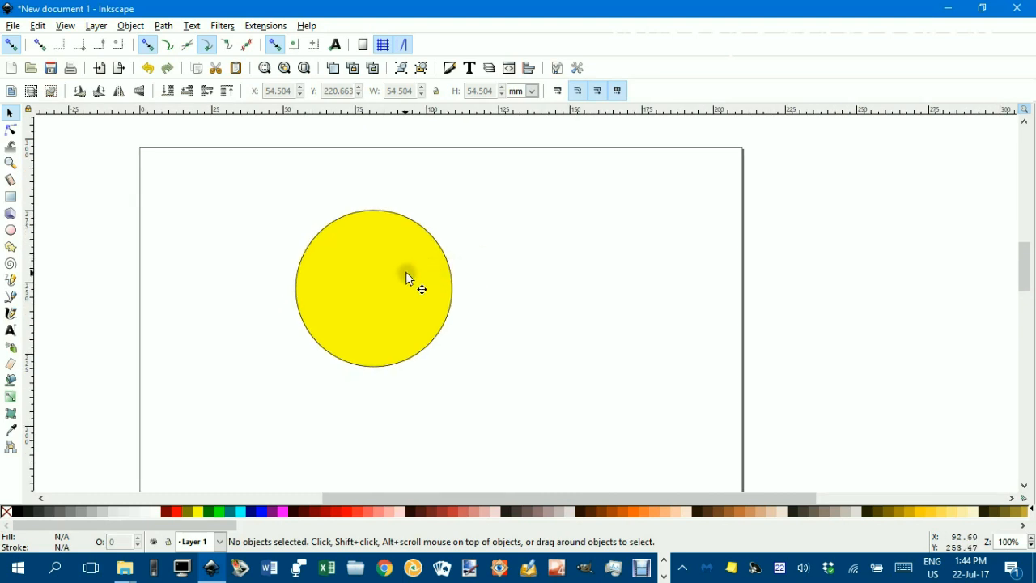
Step: Remove the circle's fill so only its black outline is drawn
click(377, 288)
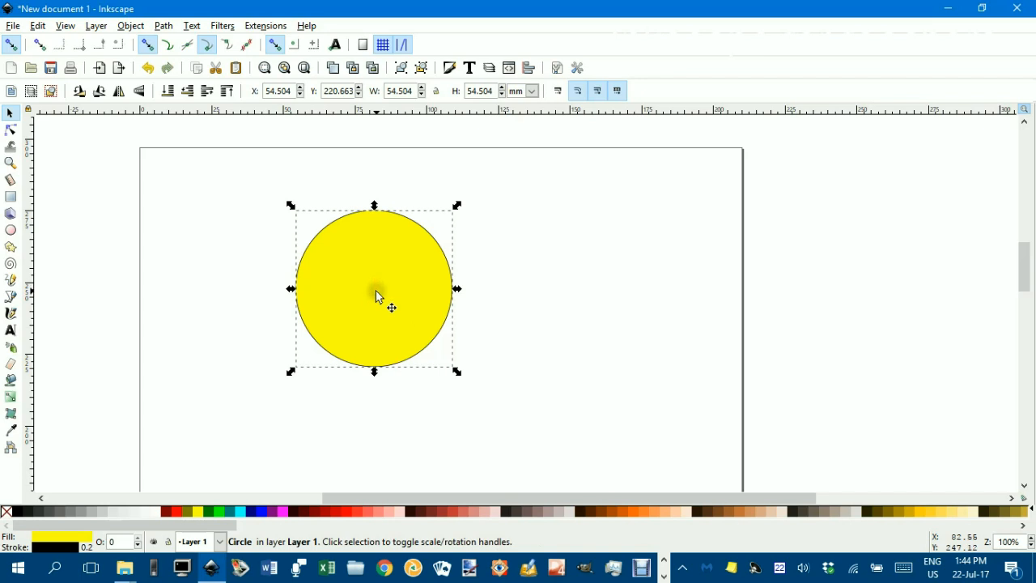
click(6, 510)
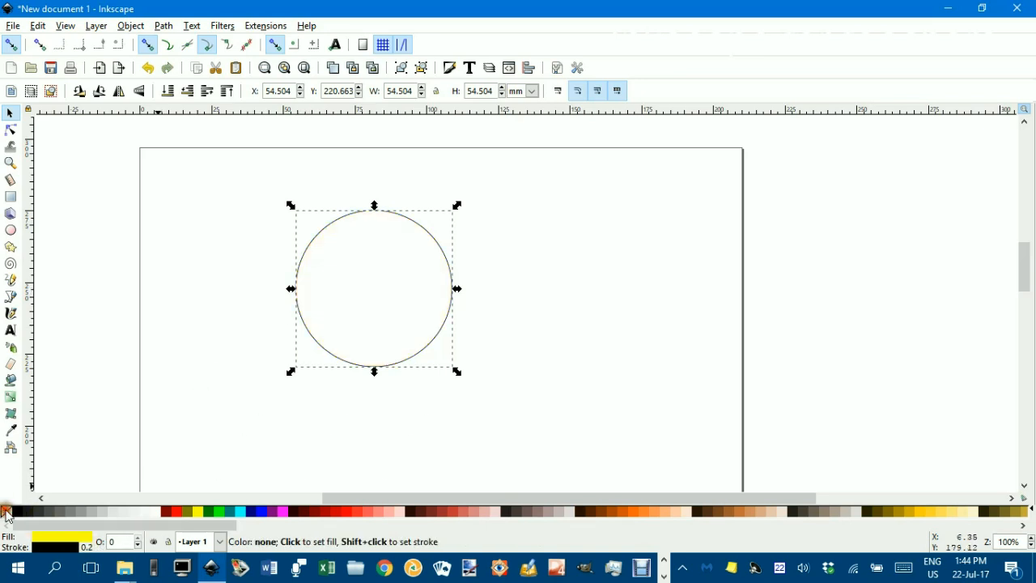
click(226, 331)
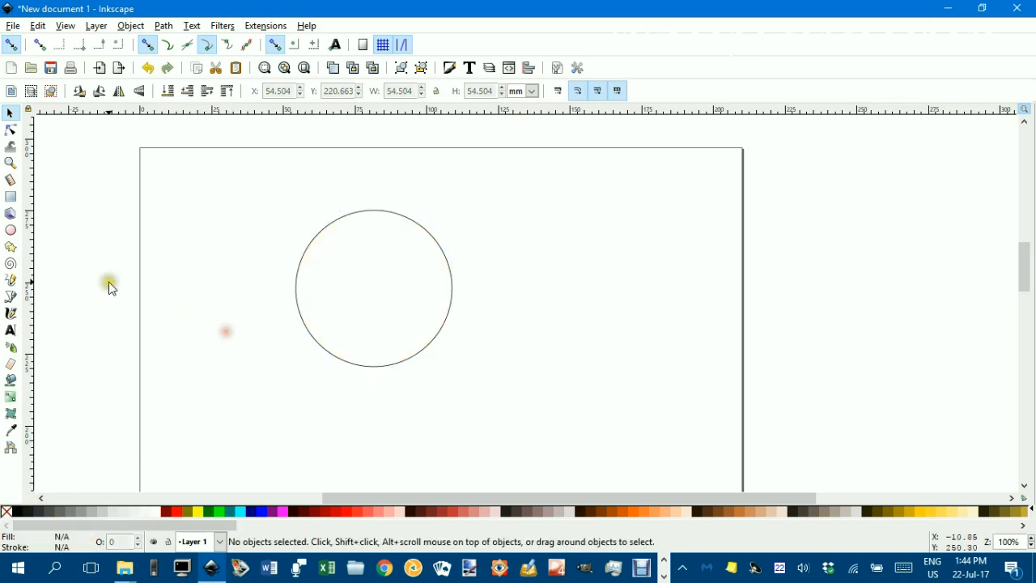
Step: Draw a rectangle about 102.7 by 50.8 mm overlapping the lower half of the circle
click(11, 199)
drag(263, 283, 557, 429)
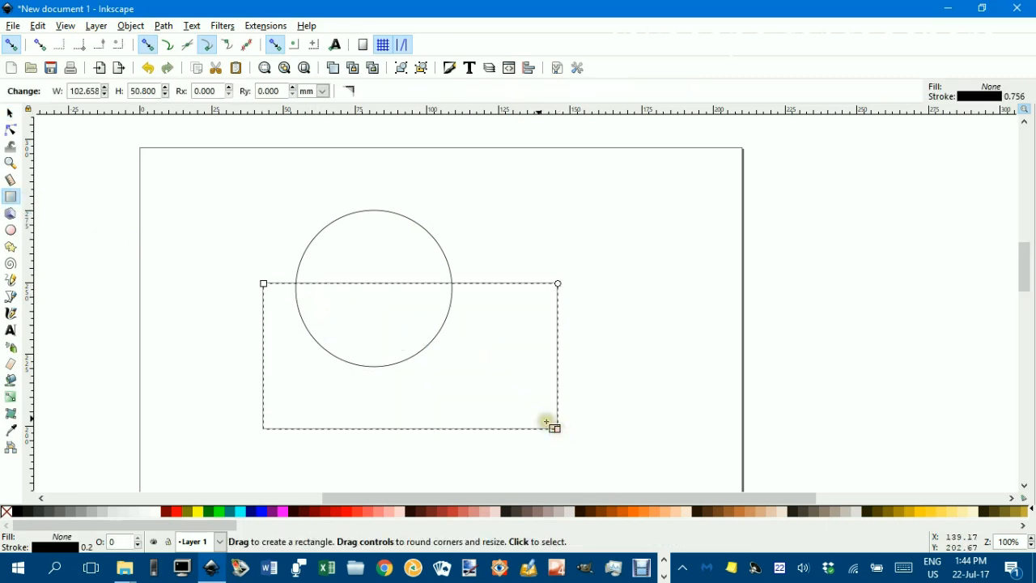
Step: Draw a straight diagonal line about 98 mm long, rising at about 29° across the rectangle and through the circle
click(10, 298)
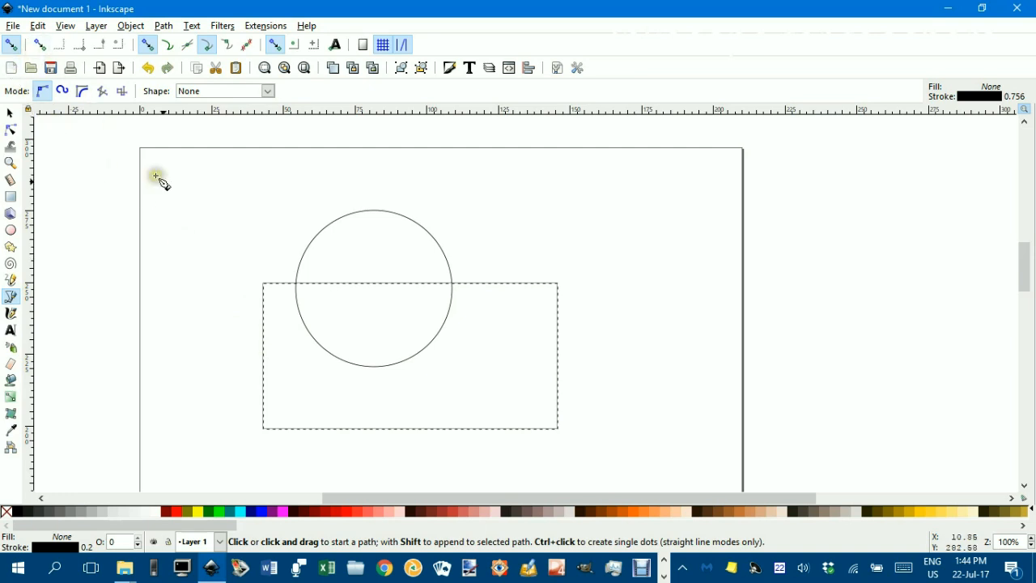
click(246, 356)
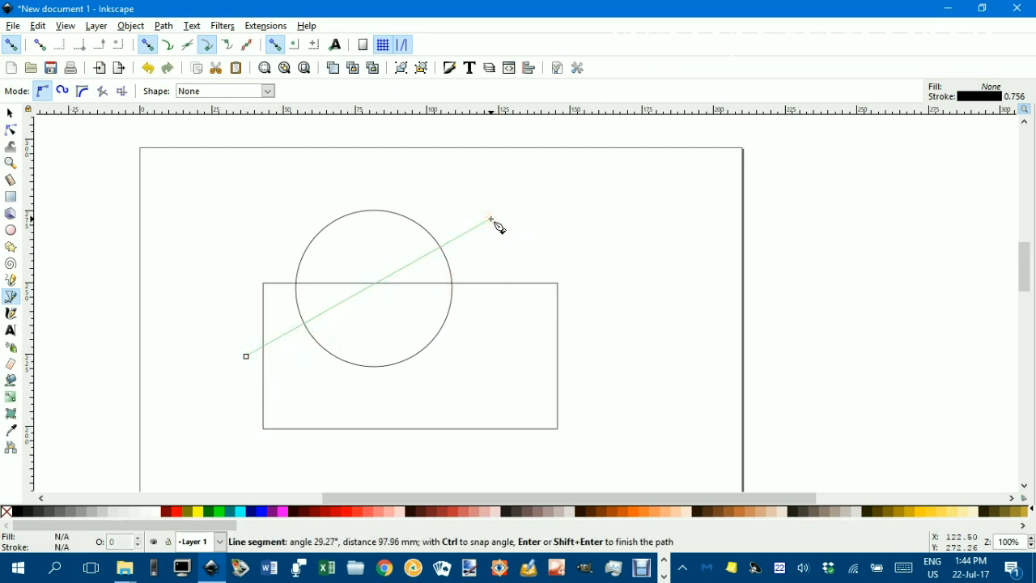
key(Return)
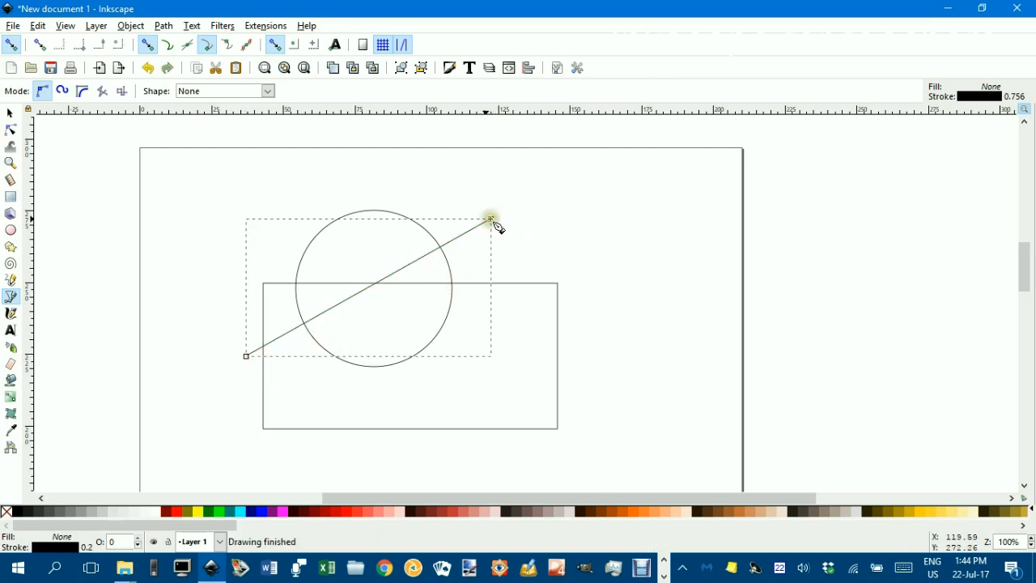
click(11, 113)
click(183, 189)
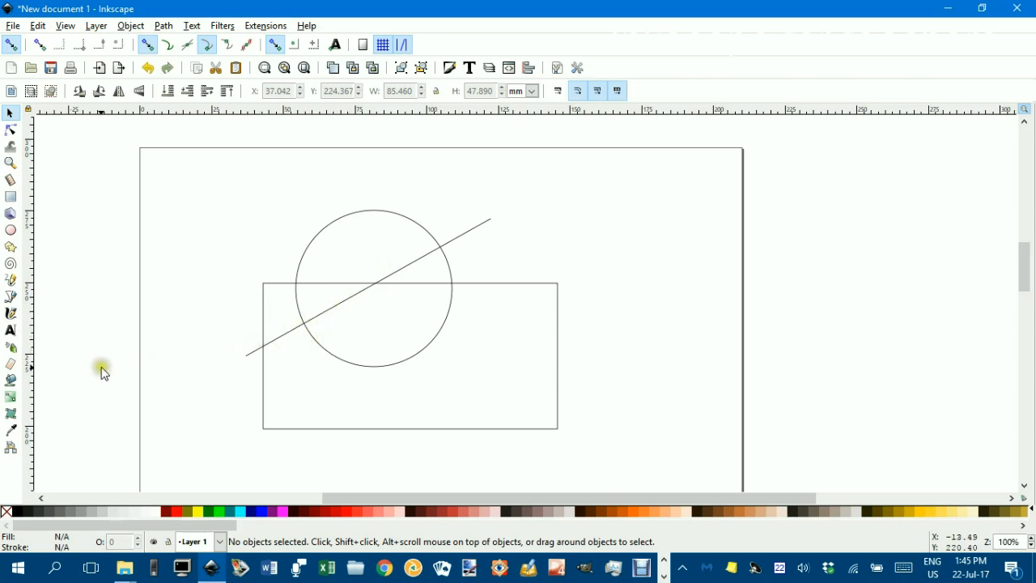
Step: Try a yellow fill on the whole rectangle and undo it
click(264, 373)
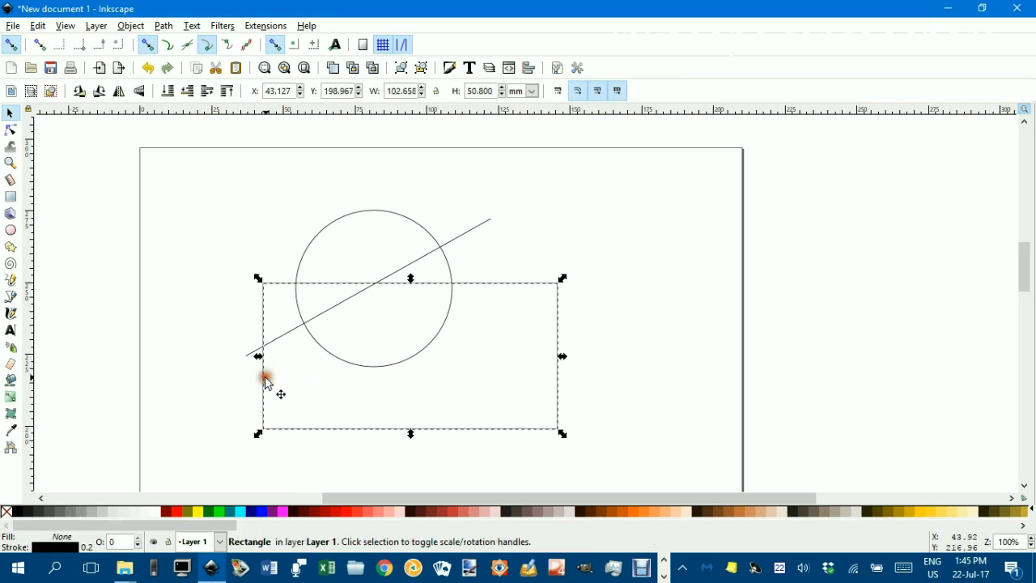
click(200, 513)
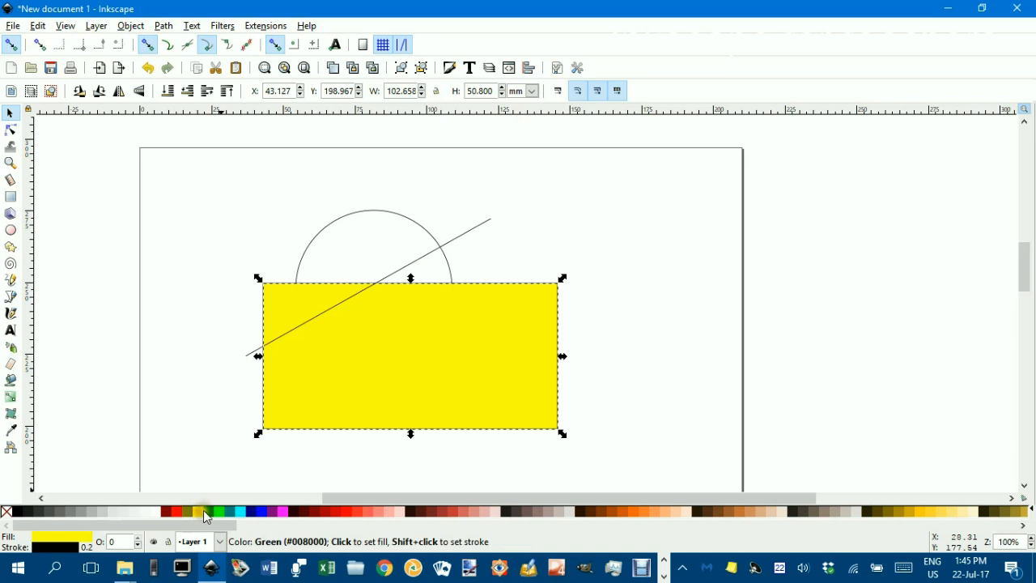
key(ctrl+z)
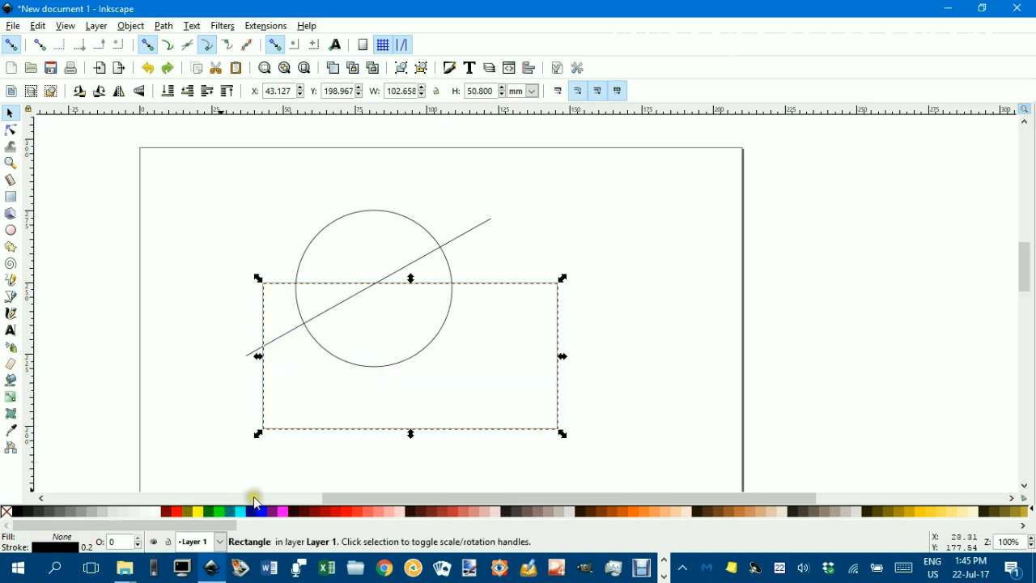
click(167, 252)
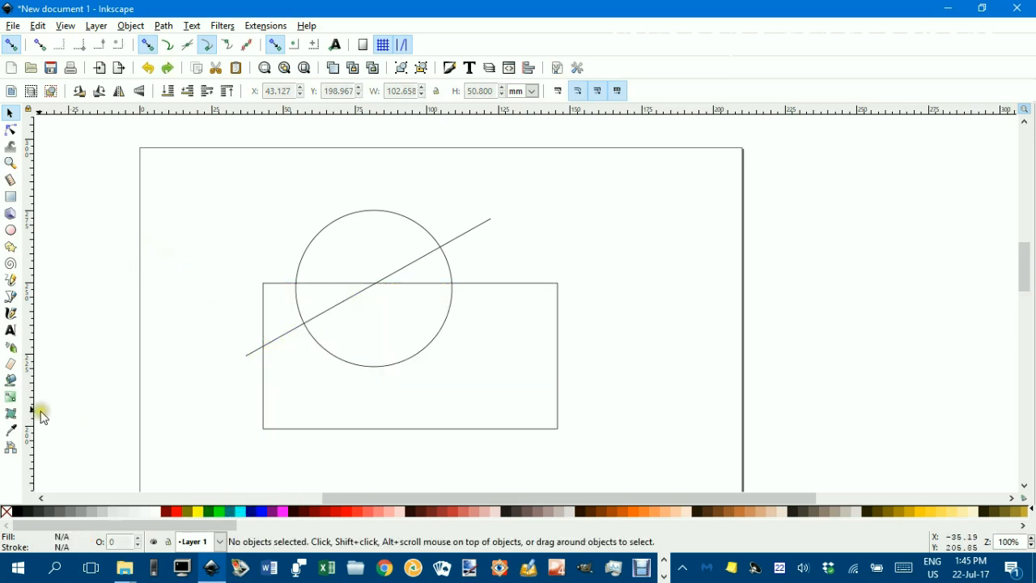
click(12, 381)
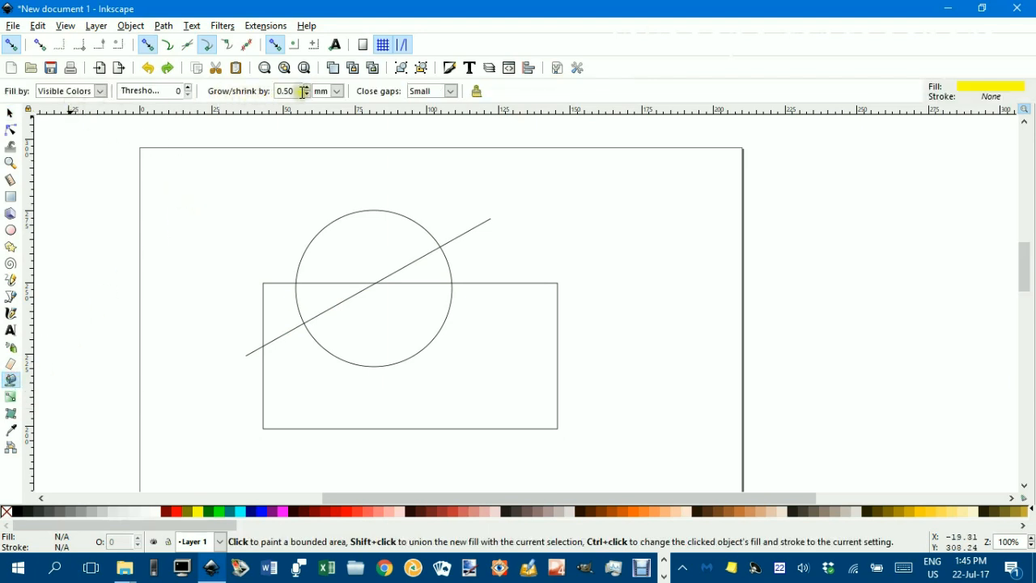
click(10, 114)
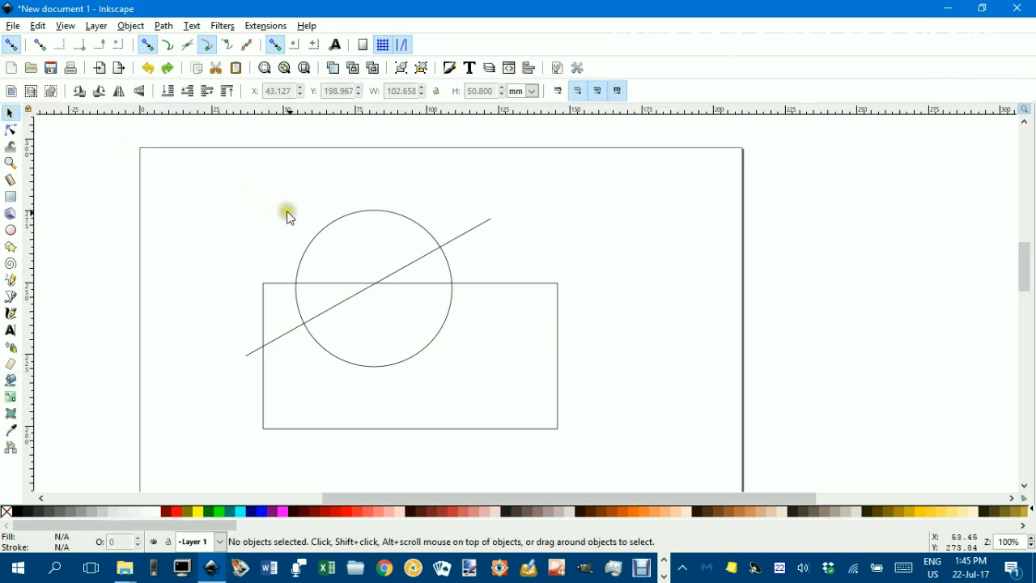
Step: Set the circle's stroke width to 0.3 mm in the Fill and Stroke settings
click(325, 228)
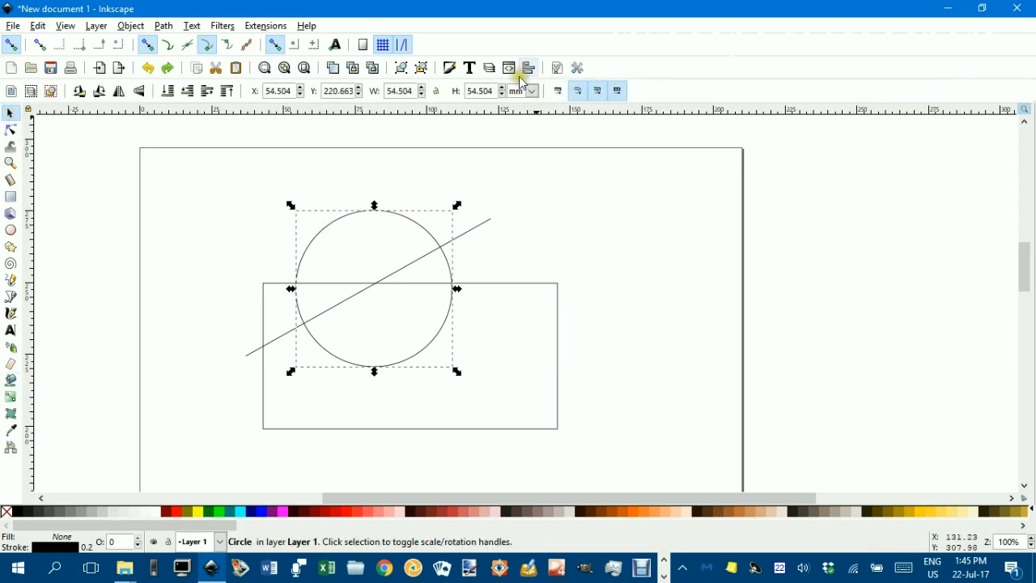
click(451, 72)
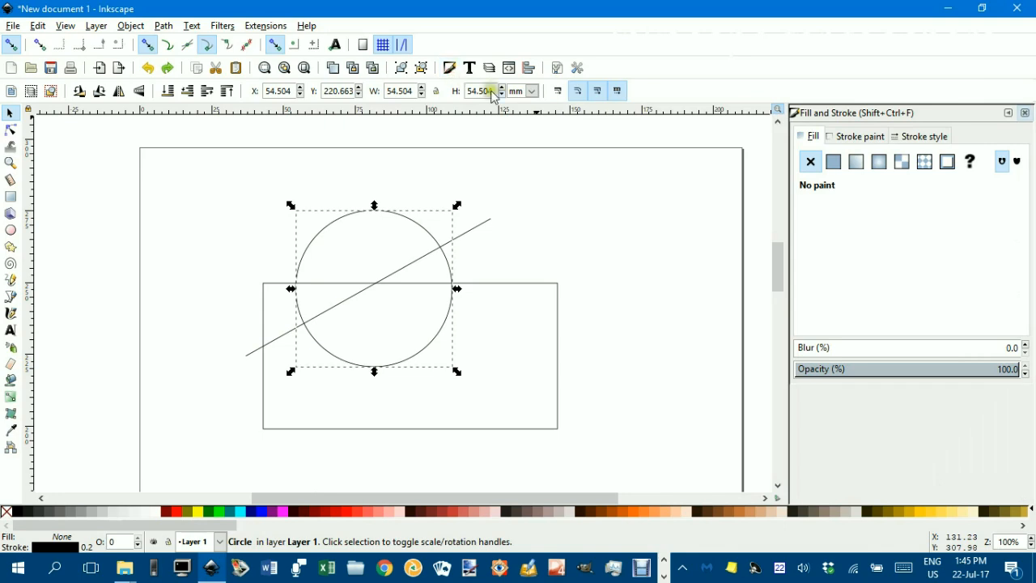
click(921, 138)
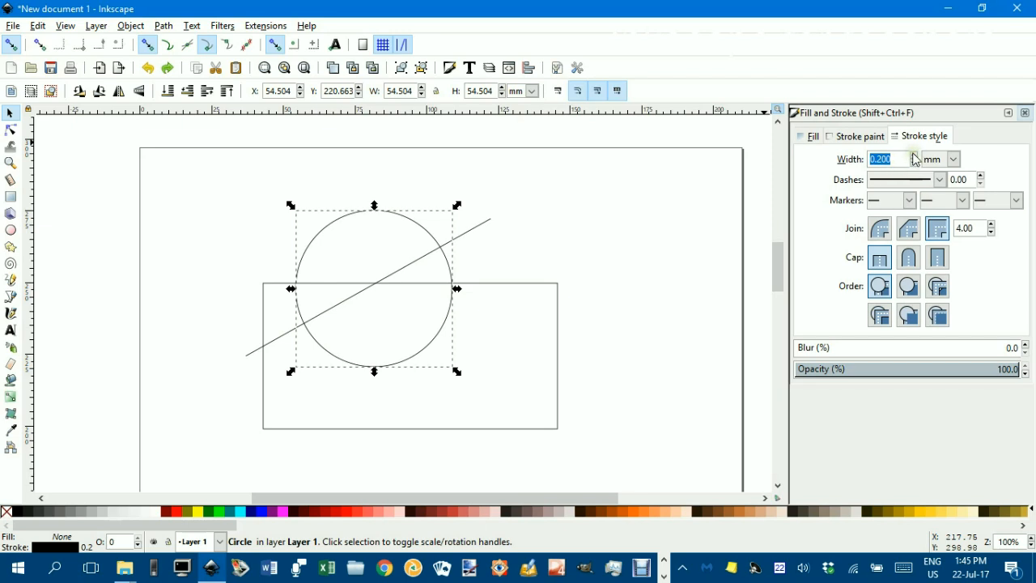
click(915, 156)
click(914, 156)
click(915, 157)
click(915, 156)
click(914, 163)
click(914, 164)
click(914, 164)
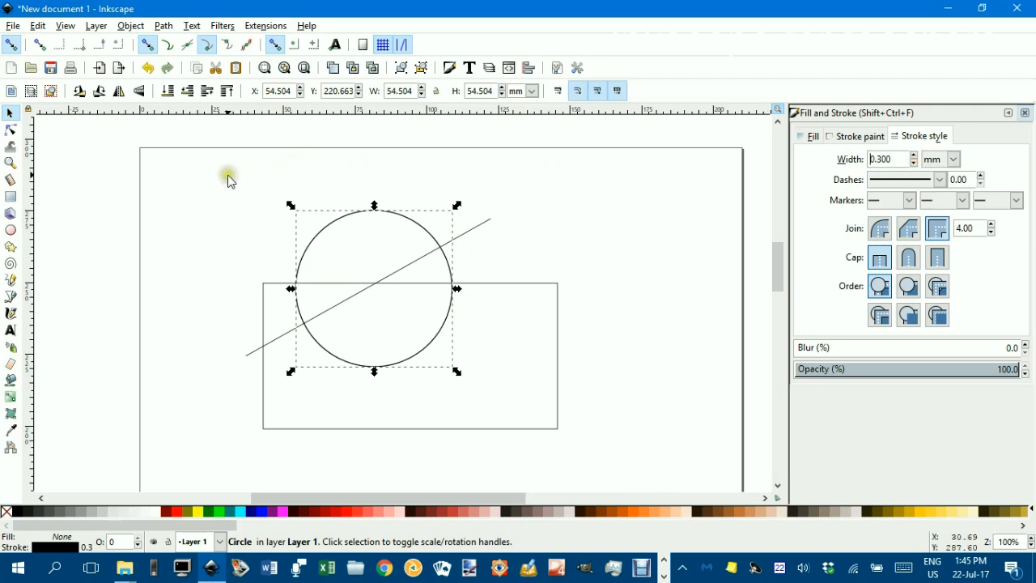
click(243, 201)
Step: Set the rectangle's stroke width to 0.3 mm and nudge the rectangle slightly to the right
click(263, 284)
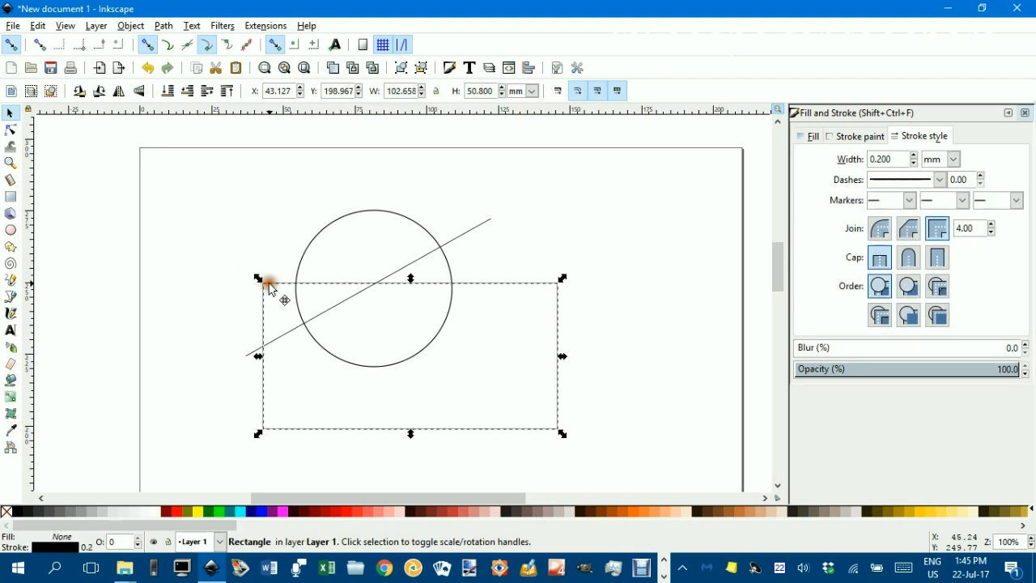
click(914, 156)
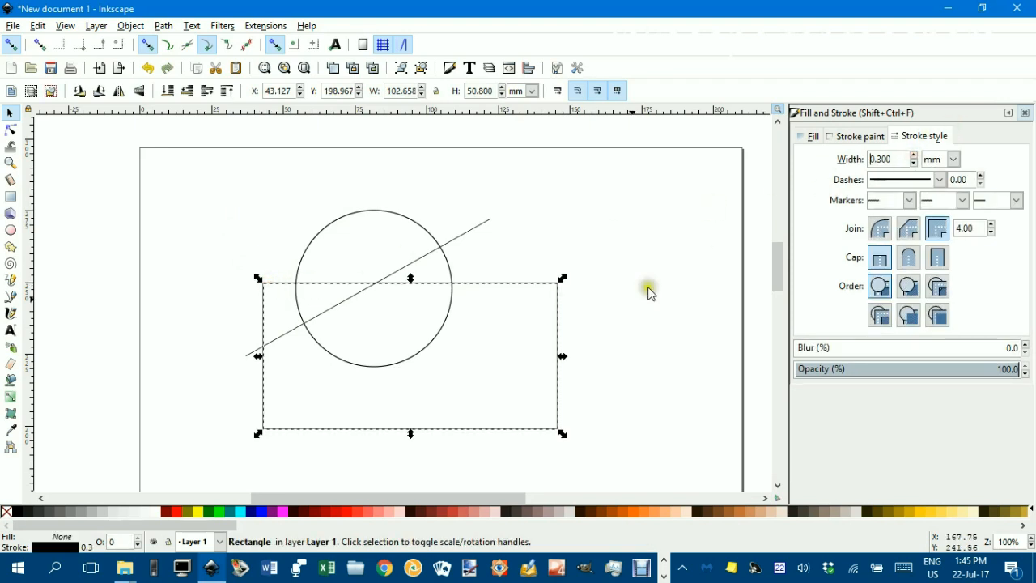
key(Right)
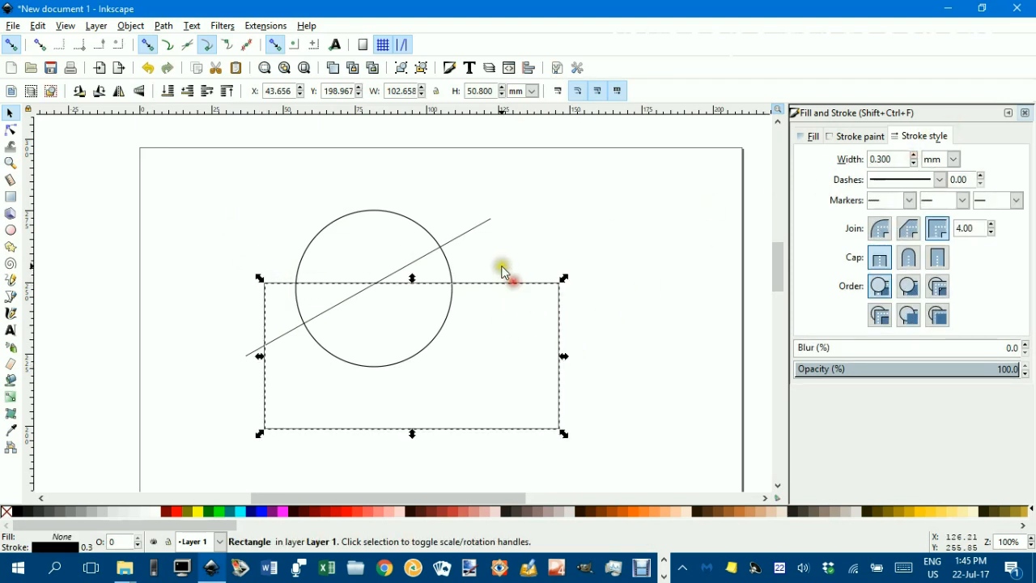
Step: Set the diagonal line's stroke width to 0.3 mm and deselect it
click(480, 223)
click(914, 156)
click(633, 217)
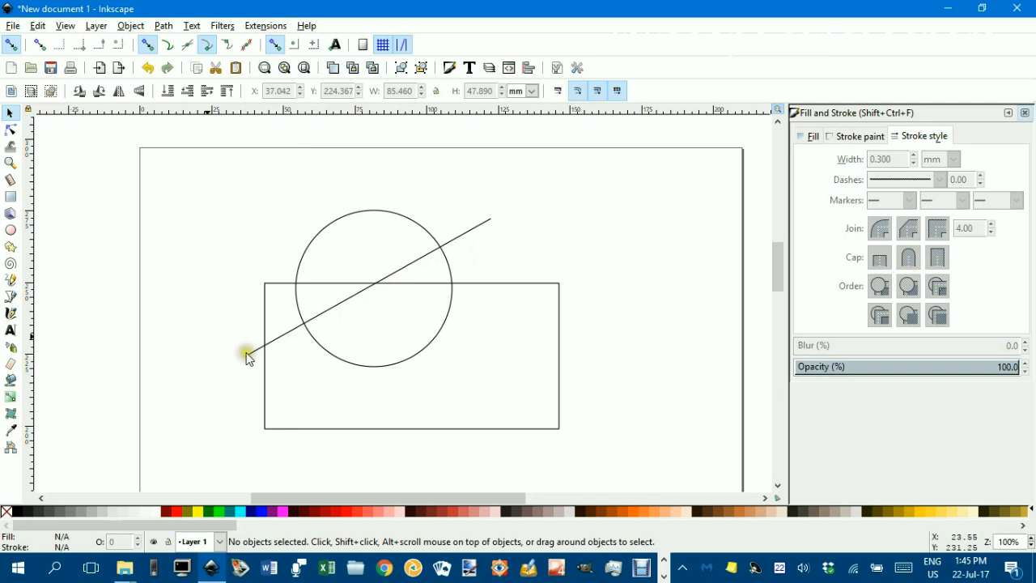
Step: Paint Bucket fill the circle's area above the rectangle edge and diagonal line with yellow, and examine the fill's edges along the outlines
click(9, 382)
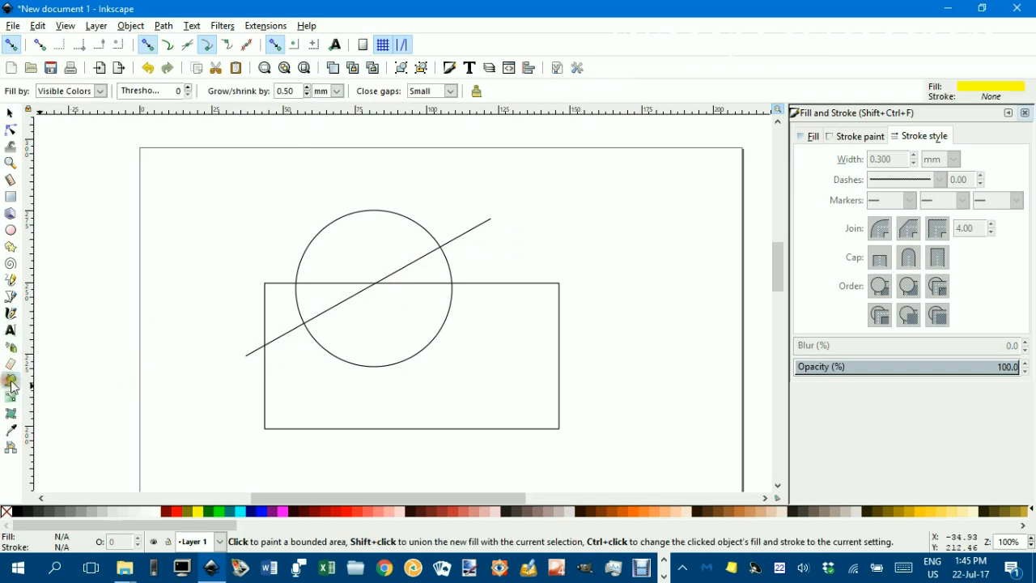
click(361, 240)
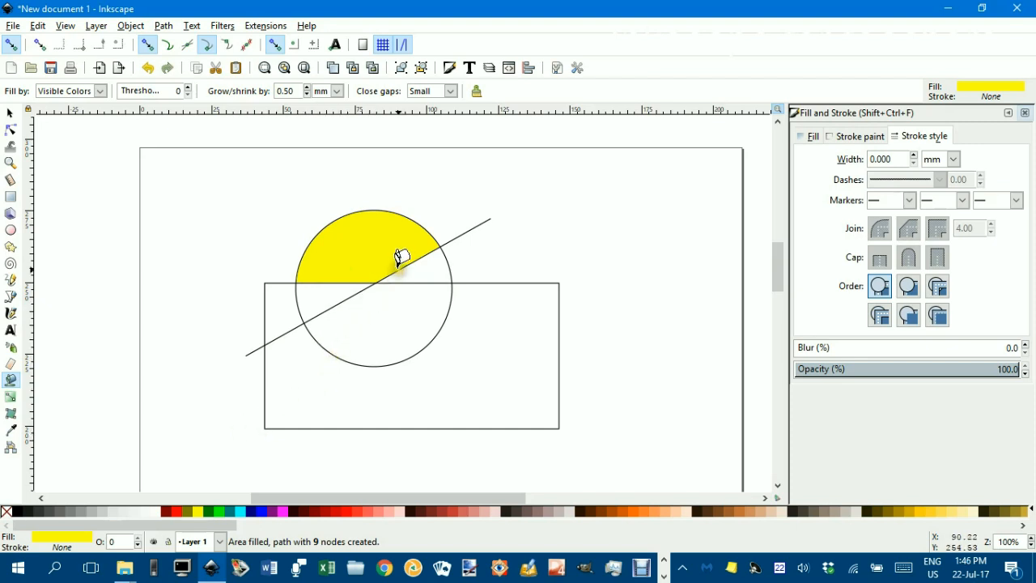
scroll(370, 283, up, 4)
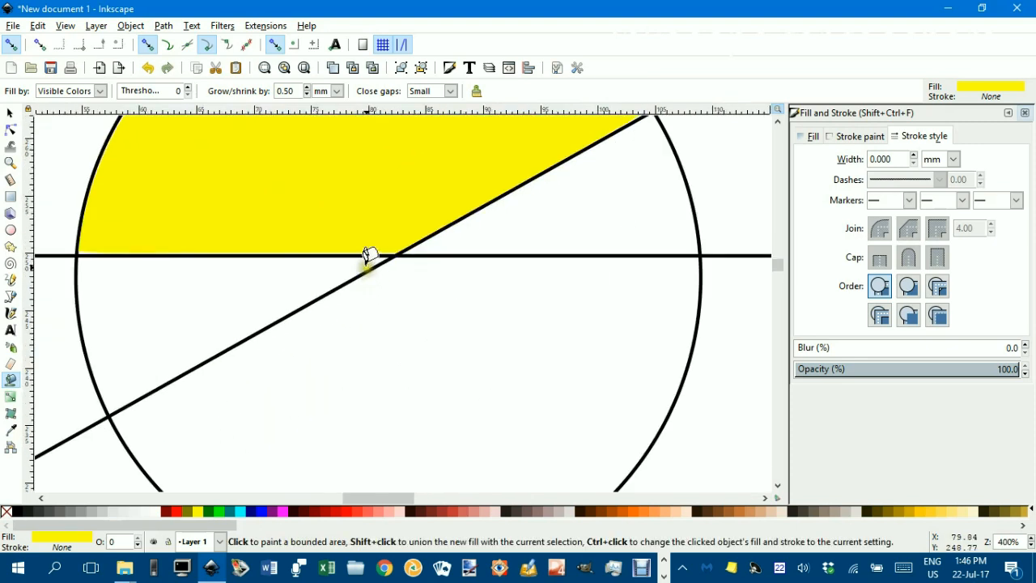
scroll(154, 248, up, 3)
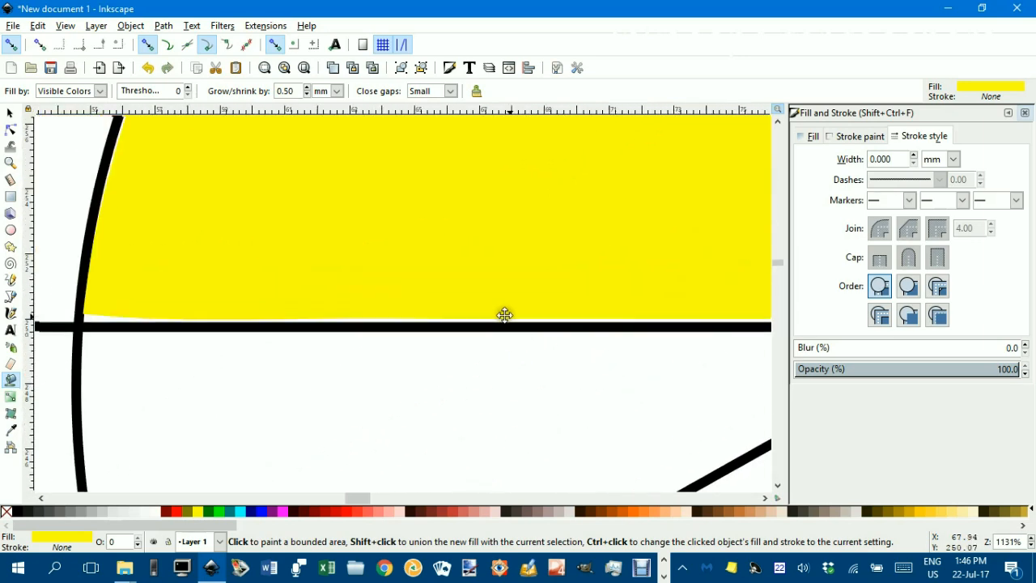
scroll(116, 314, up, 2)
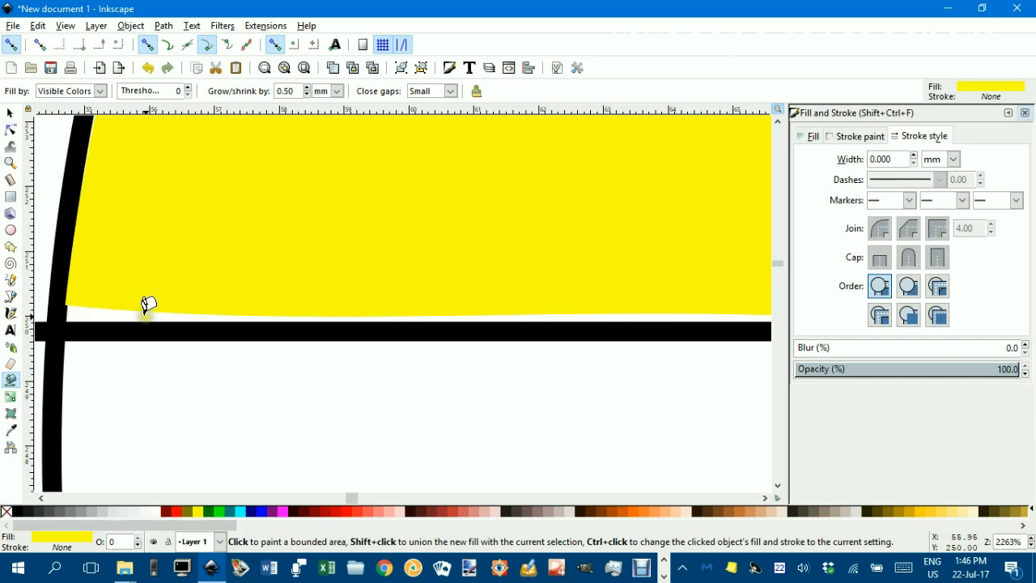
scroll(146, 304, down, 2)
scroll(145, 314, down, 5)
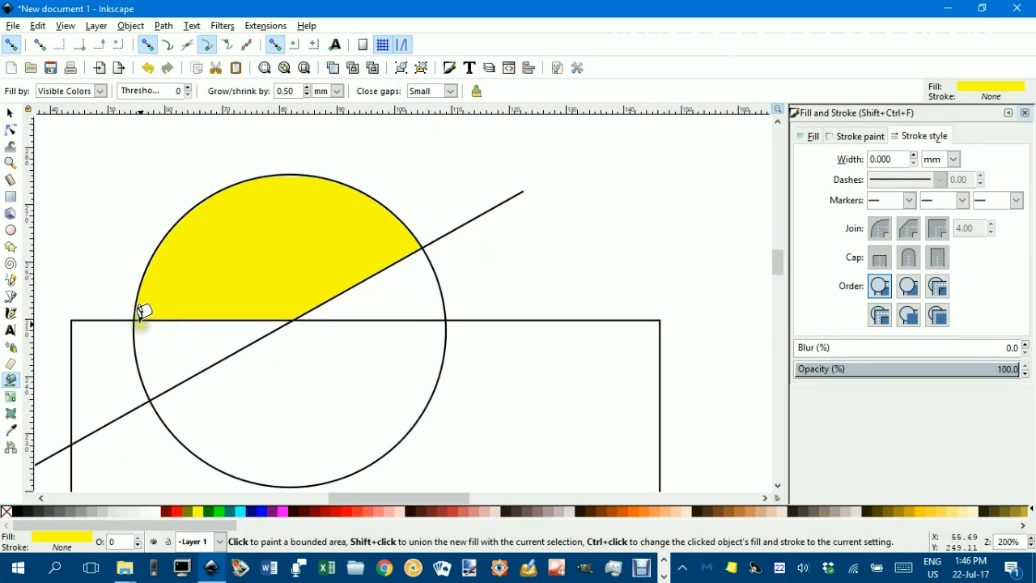
Step: Paint Bucket fill the area enclosed by the rectangle's upper-left corner, the circle and the diagonal line, and recolour the fill green
drag(142, 321, 336, 316)
click(290, 340)
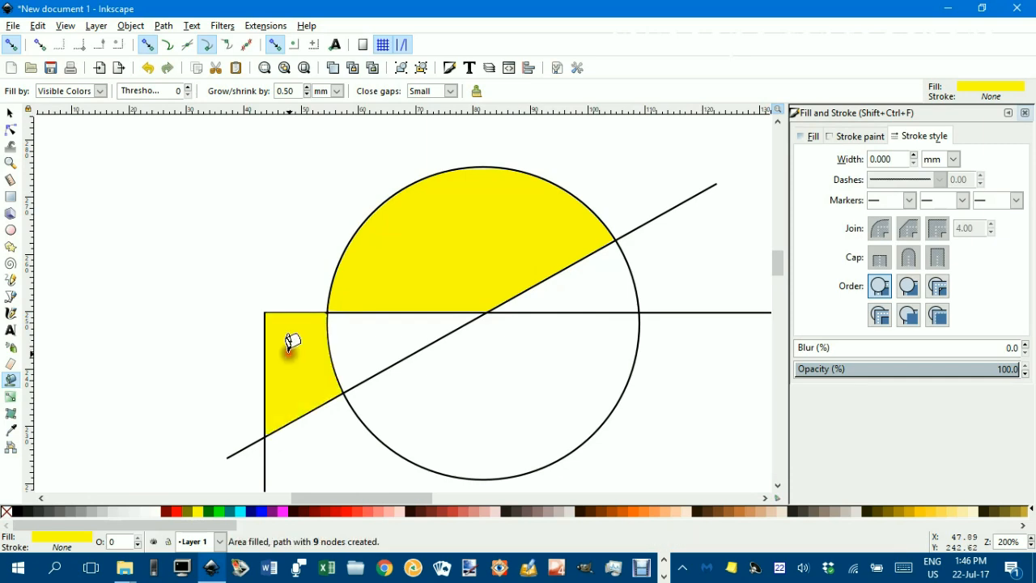
click(219, 511)
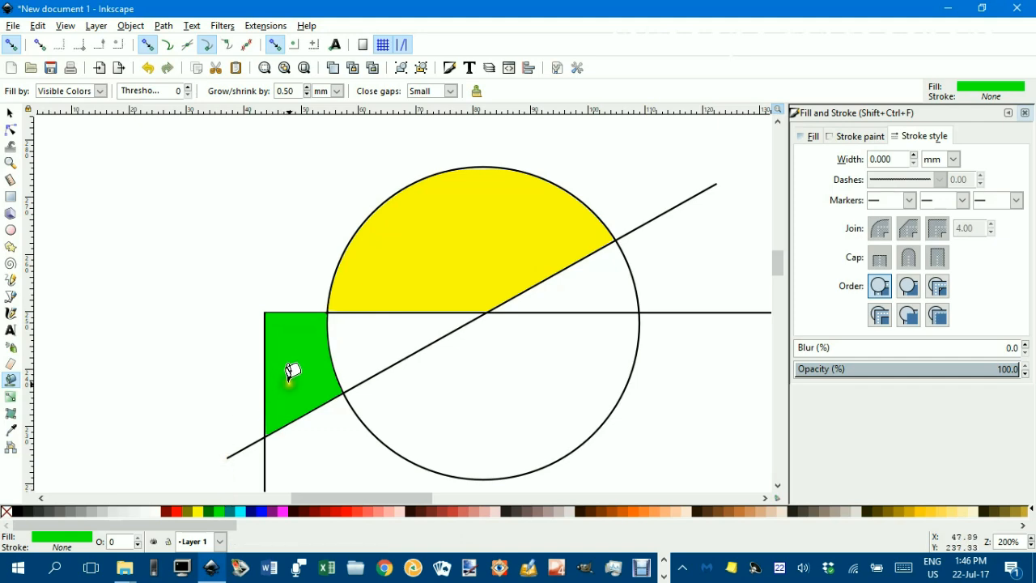
Step: Move the two nodes at the green fill's lower-left corner outward so its edges extend into the rectangle and diagonal line strokes
ctrl+scroll(282, 403, up, 6)
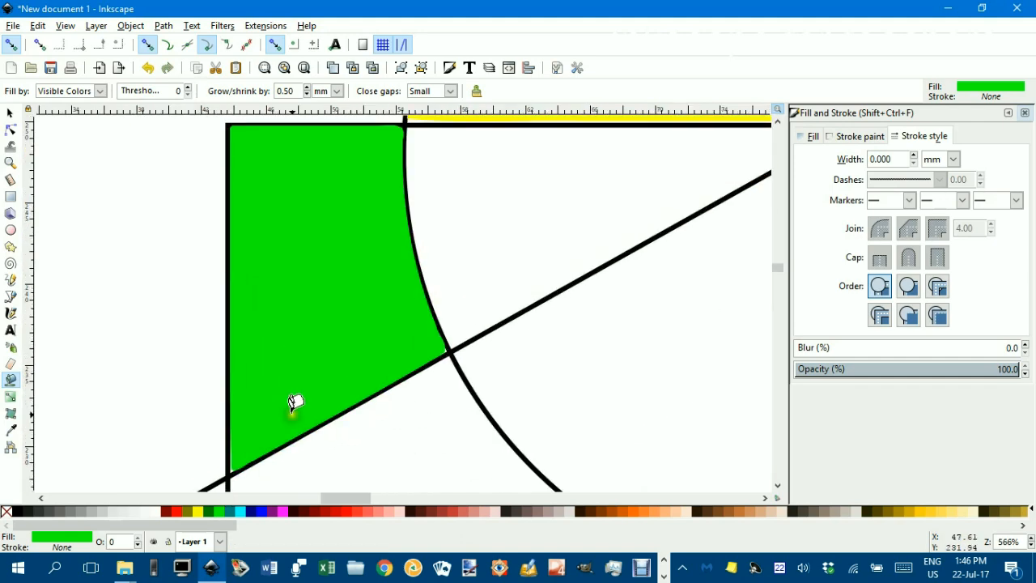
ctrl+scroll(424, 245, up, 3)
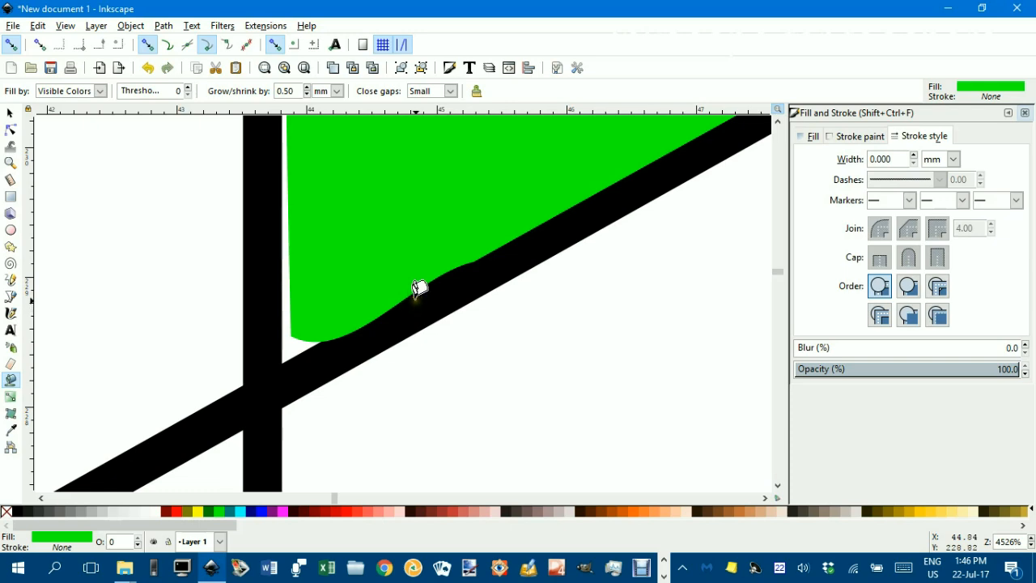
ctrl+scroll(431, 289, down, 5)
drag(396, 352, 335, 328)
ctrl+scroll(375, 335, up, 3)
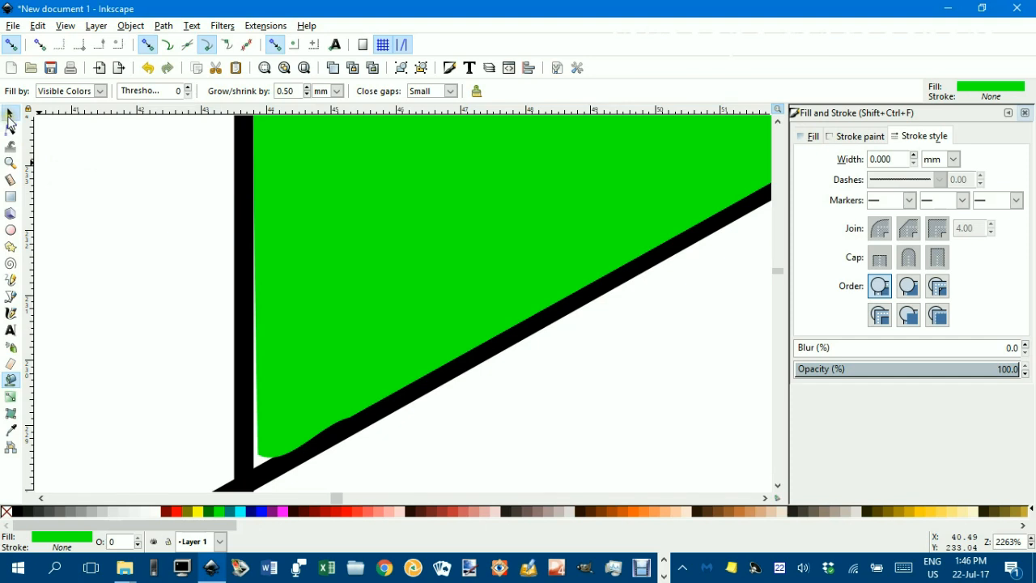
click(10, 116)
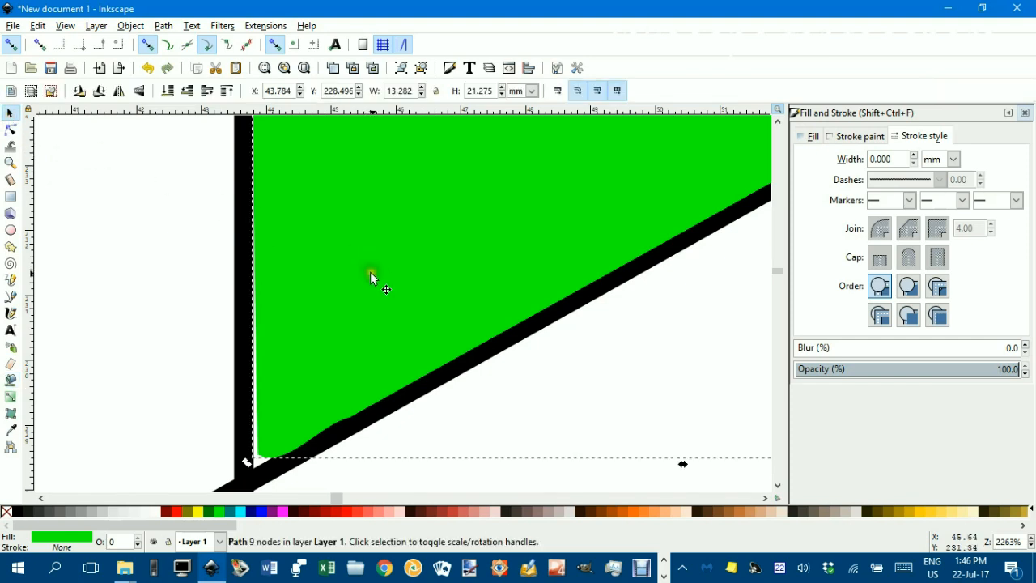
double_click(331, 368)
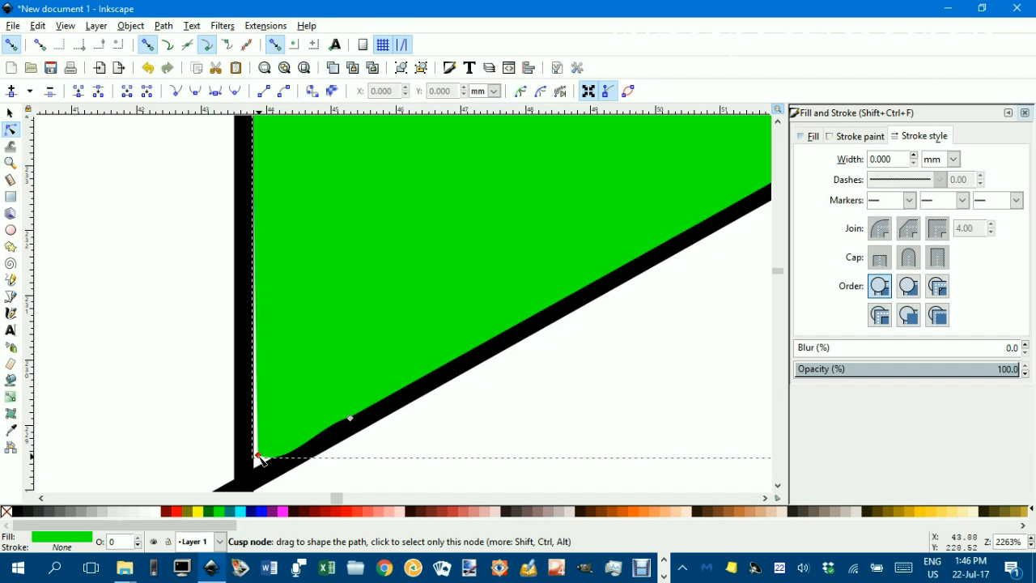
drag(259, 458, 252, 478)
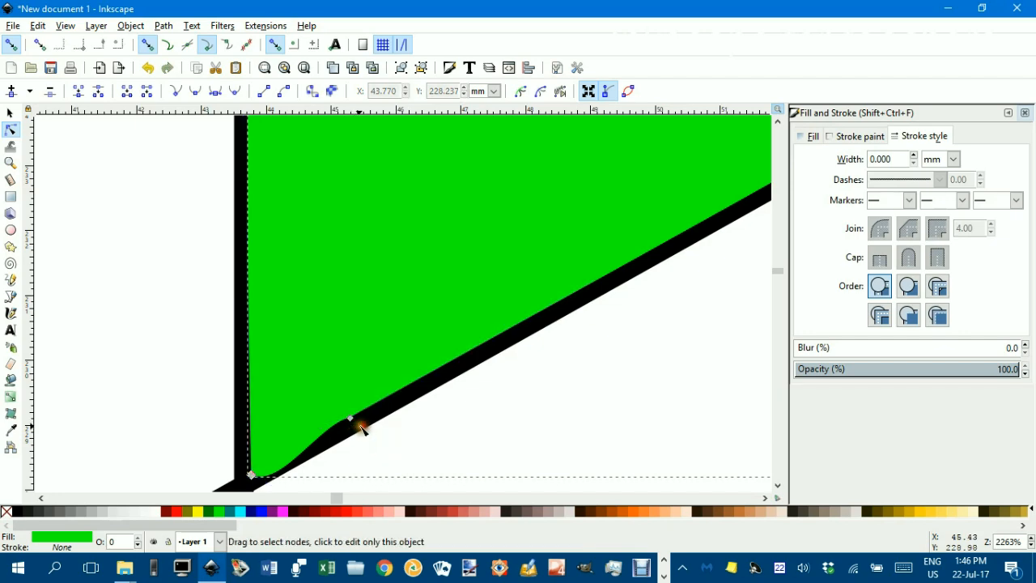
drag(351, 421, 358, 423)
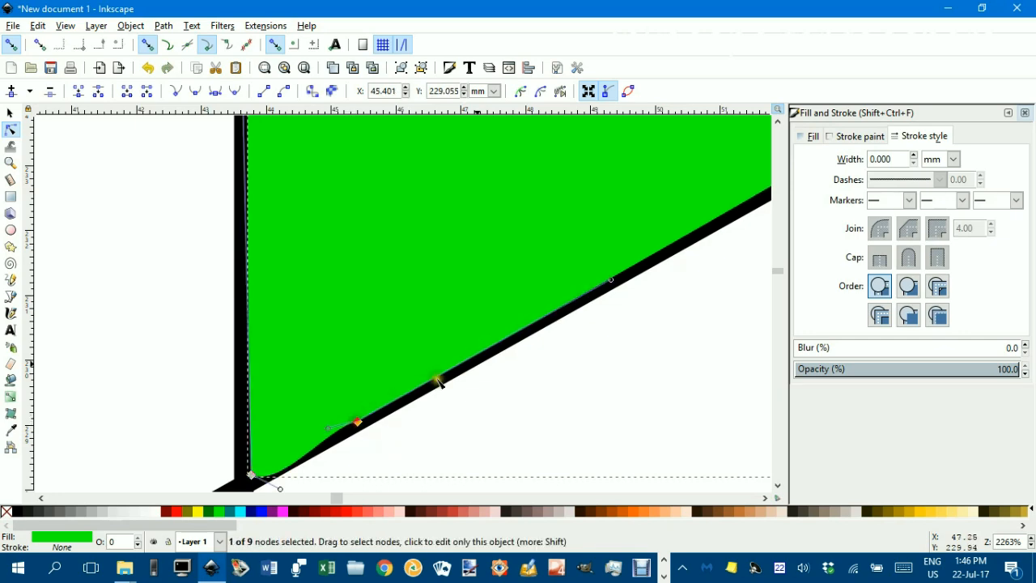
Step: Adjust the node and its curve handle at the green fill's upper-right corner to extend the fill into the circle and rectangle outlines
drag(595, 298, 426, 421)
drag(301, 272, 482, 495)
drag(430, 189, 381, 491)
drag(486, 227, 403, 458)
drag(432, 247, 381, 458)
drag(484, 254, 231, 253)
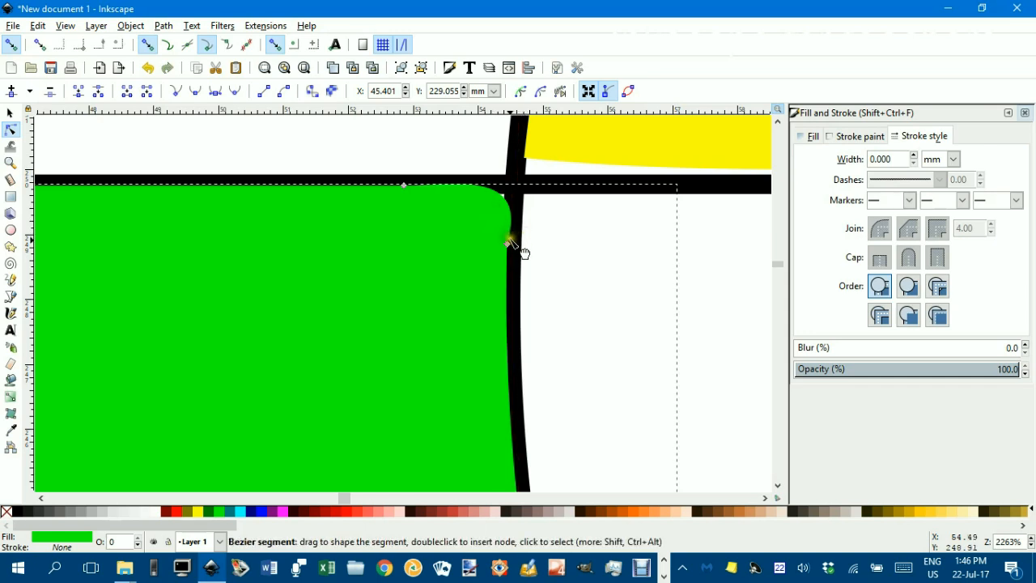
drag(508, 239, 510, 237)
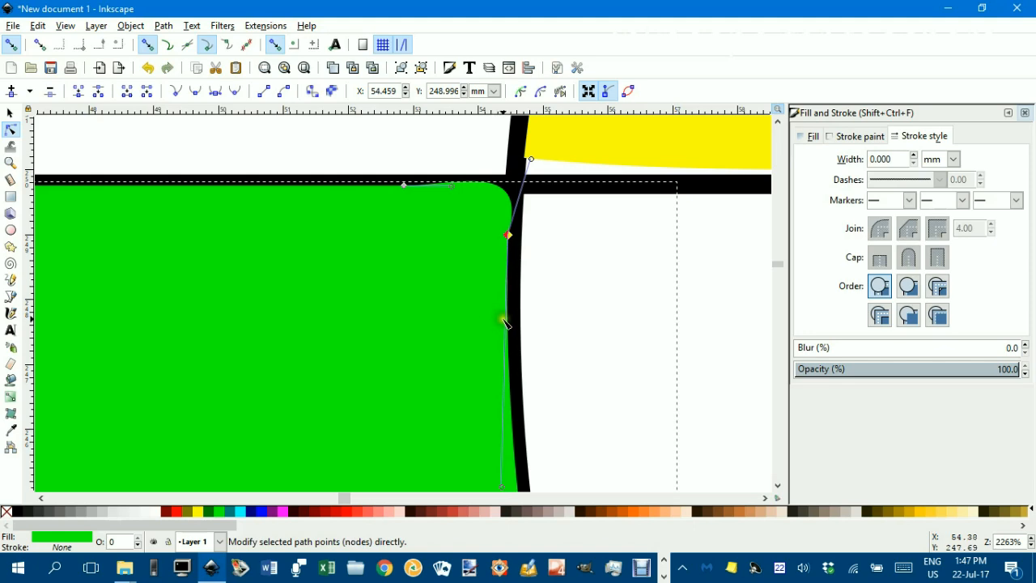
mouse_move(531, 160)
mouse_down()
mouse_move(497, 162)
mouse_move(530, 162)
mouse_up()
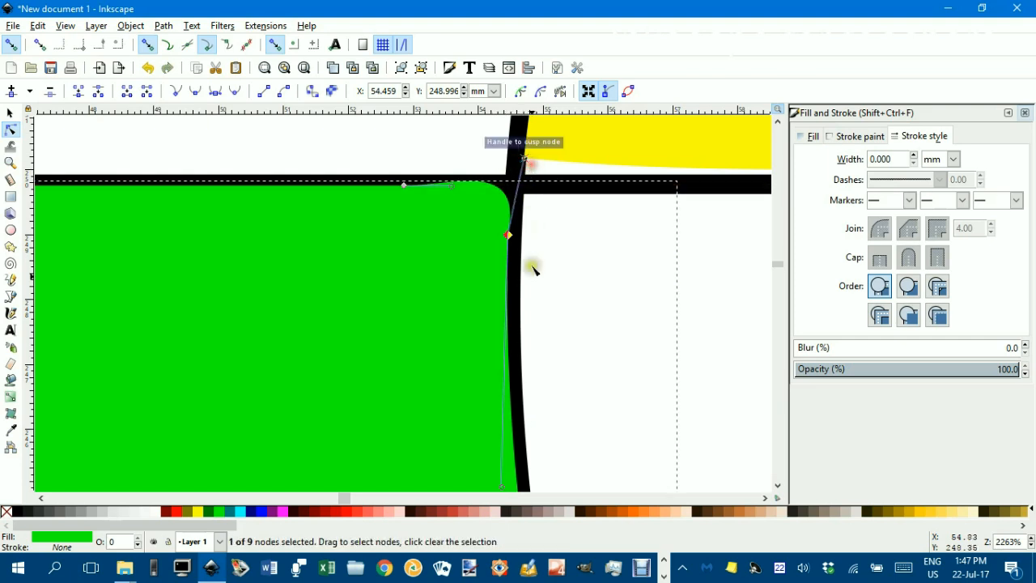
Step: Move the green fill's lower-right corner node onto the intersection of the circle and the diagonal line
scroll(527, 315, down, 5)
scroll(522, 314, down, 5)
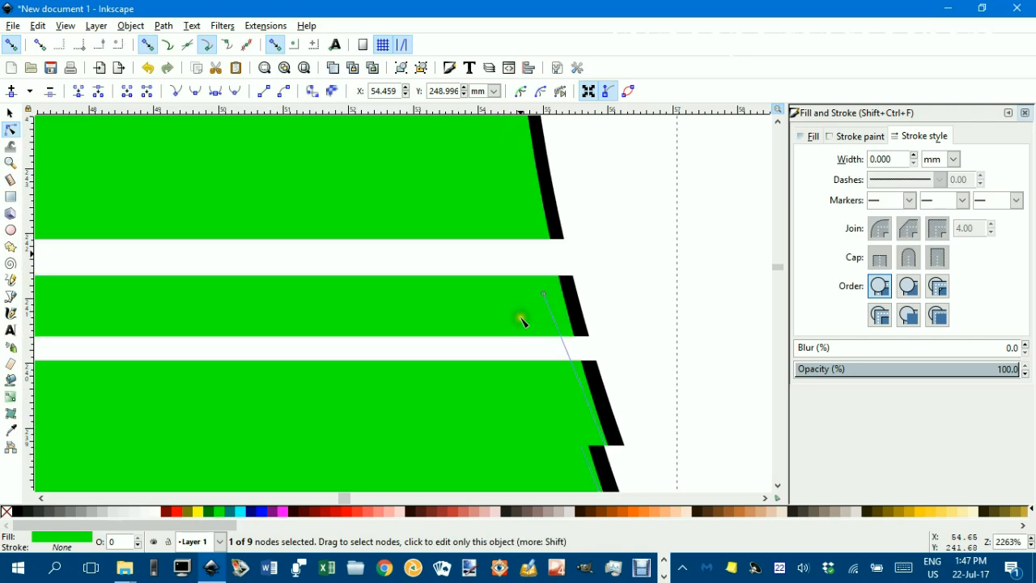
scroll(377, 346, down, 13)
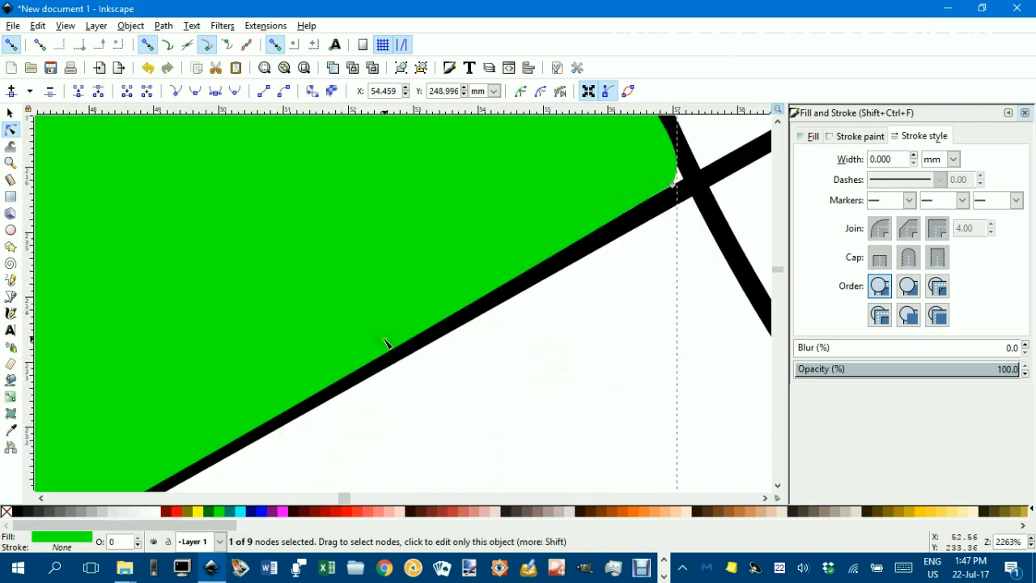
scroll(389, 338, up, 9)
scroll(400, 325, down, 4)
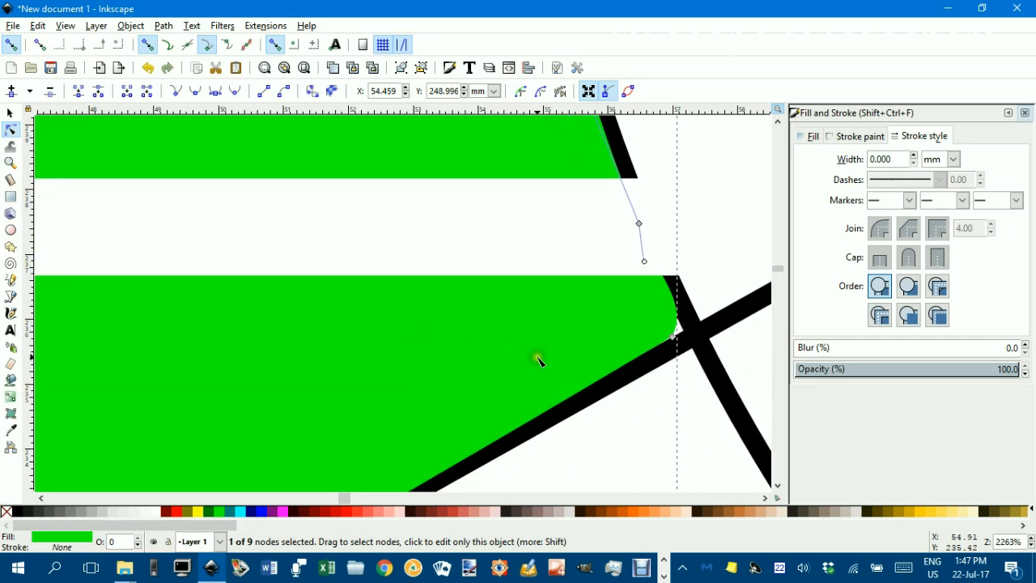
drag(538, 360, 330, 340)
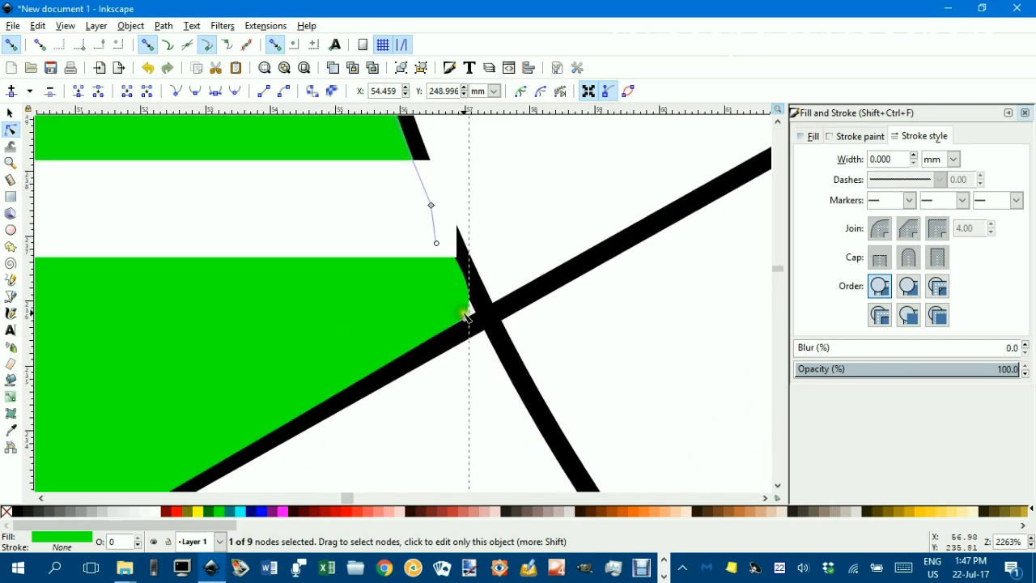
drag(466, 318, 486, 316)
drag(326, 224, 397, 191)
drag(205, 347, 440, 272)
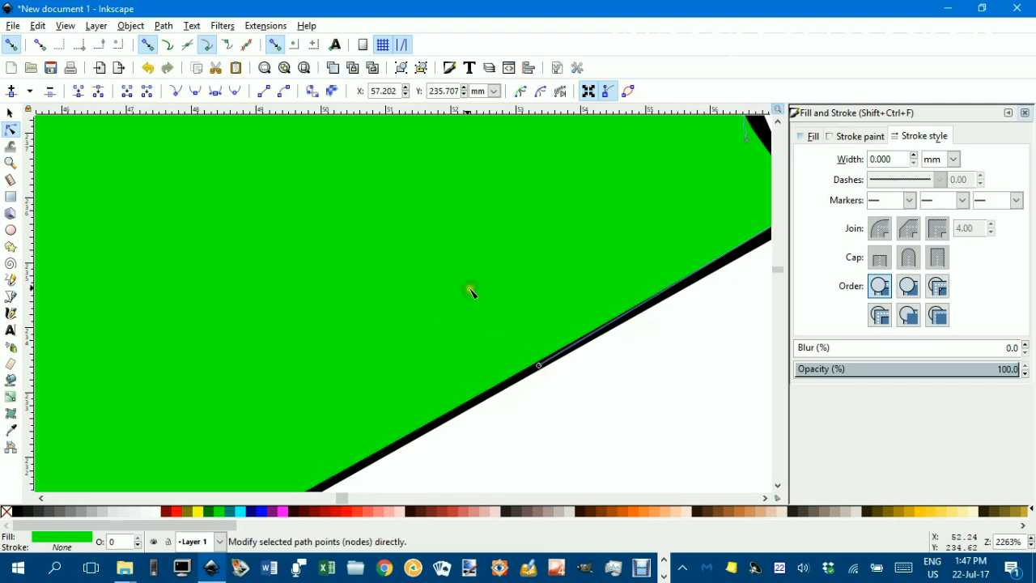
Step: Lower the green fill to the bottom of the stacking order, behind the outlines, and deselect it
scroll(357, 306, down, 4)
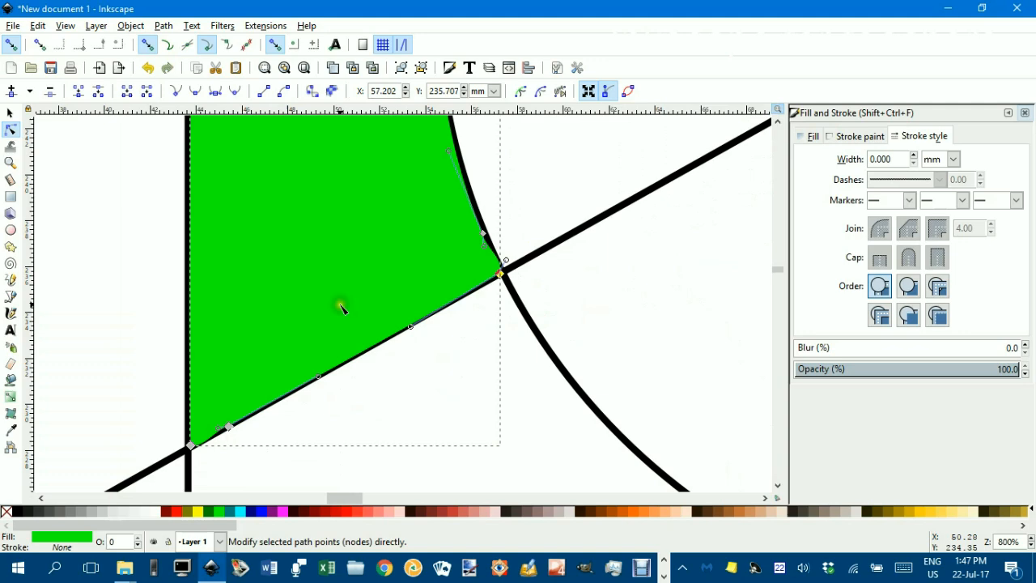
scroll(366, 368, down, 1)
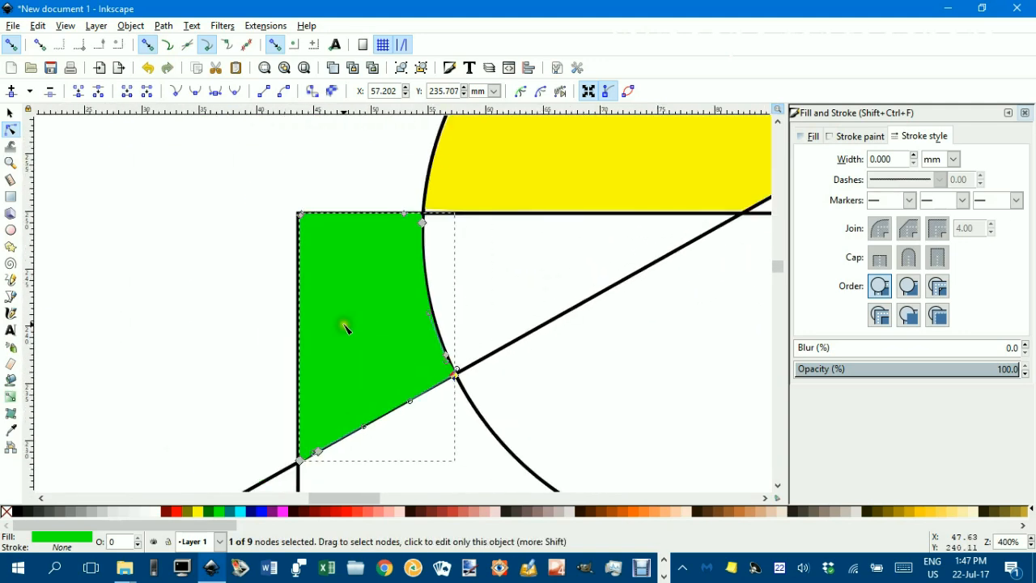
drag(343, 327, 326, 264)
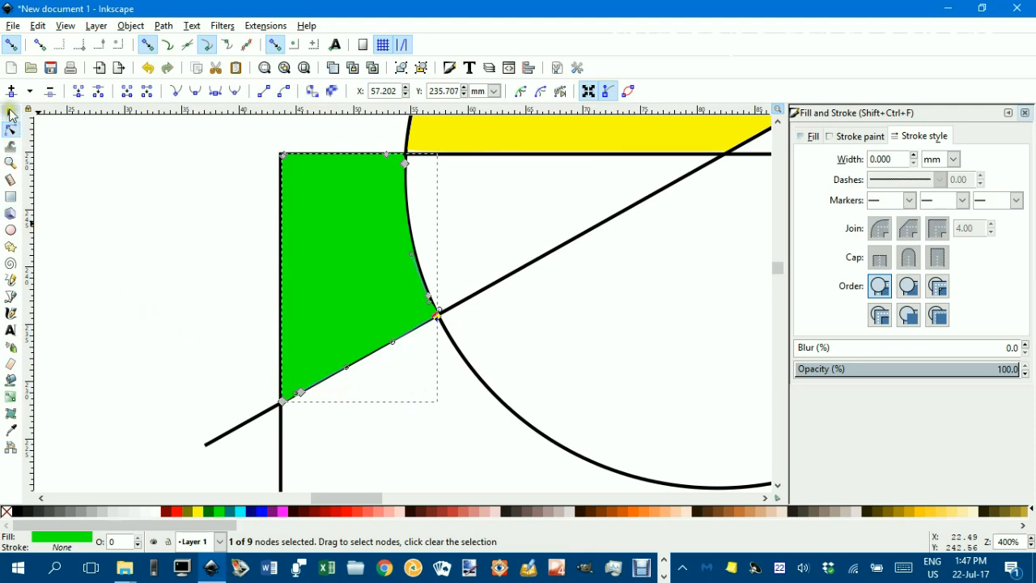
click(11, 113)
click(67, 141)
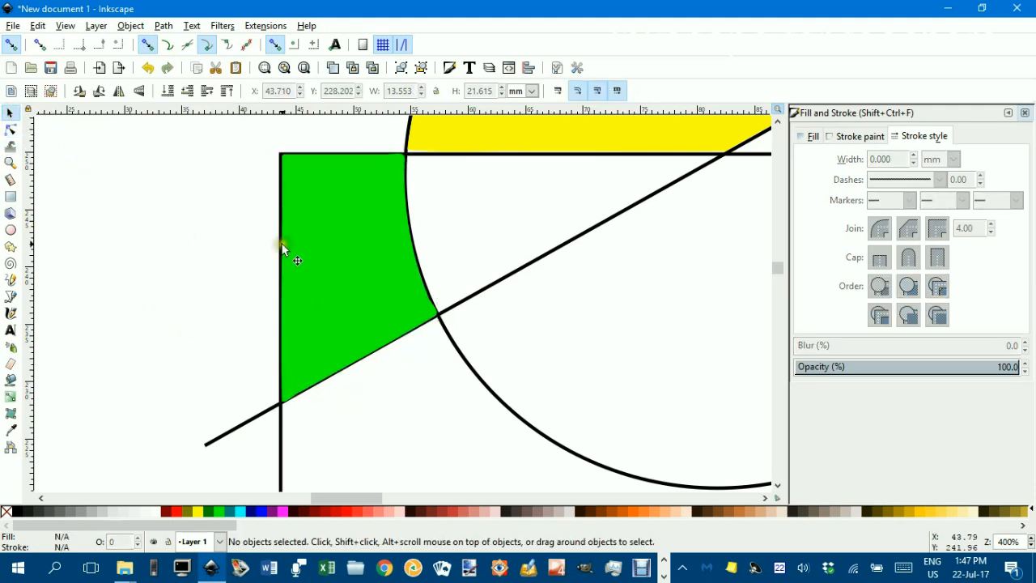
click(340, 247)
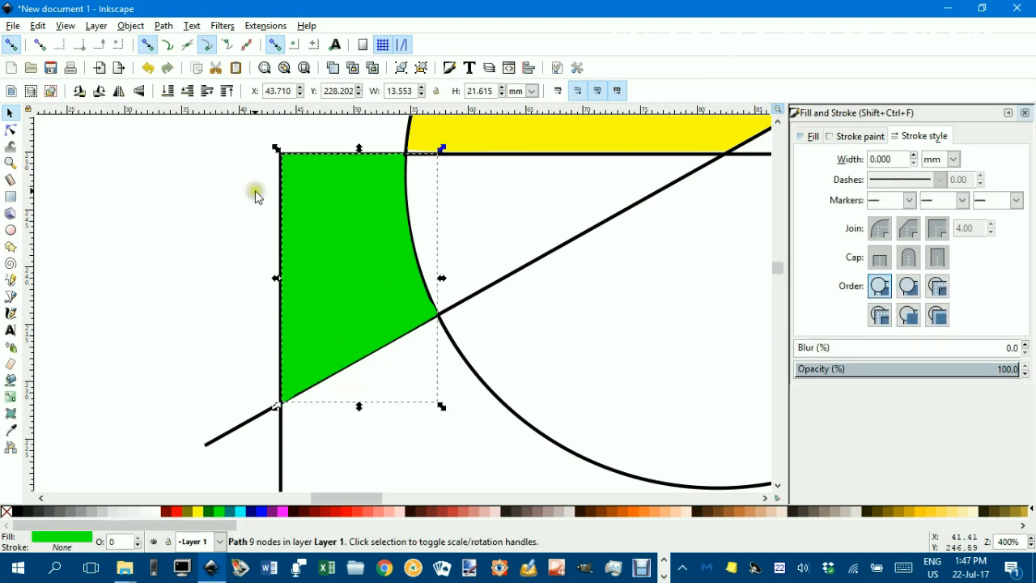
click(168, 93)
click(179, 202)
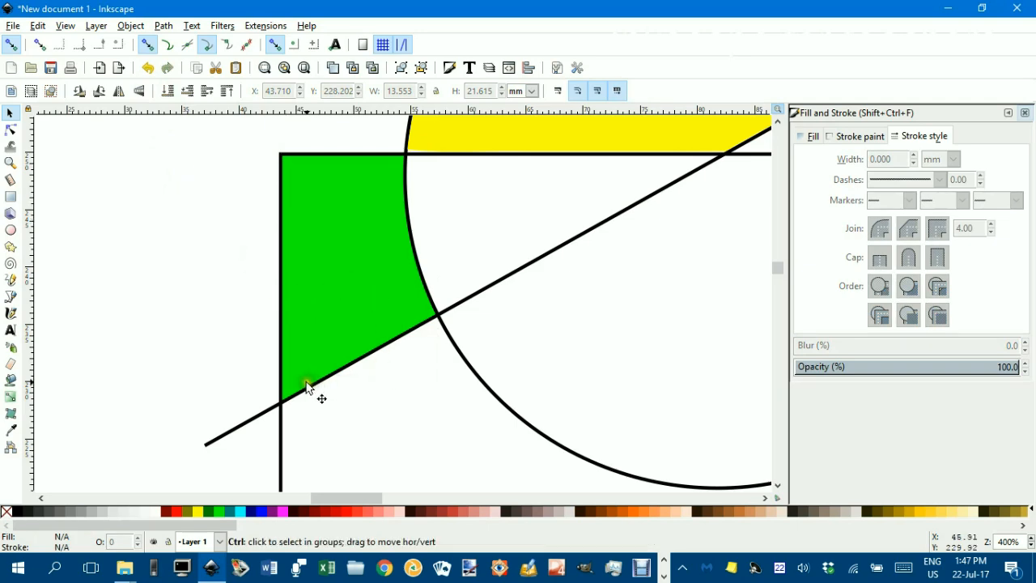
Step: Examine the green fill's edges along the outlines and the neighbouring areas of the circle and rectangle
scroll(308, 379, up, 3)
scroll(370, 203, up, 6)
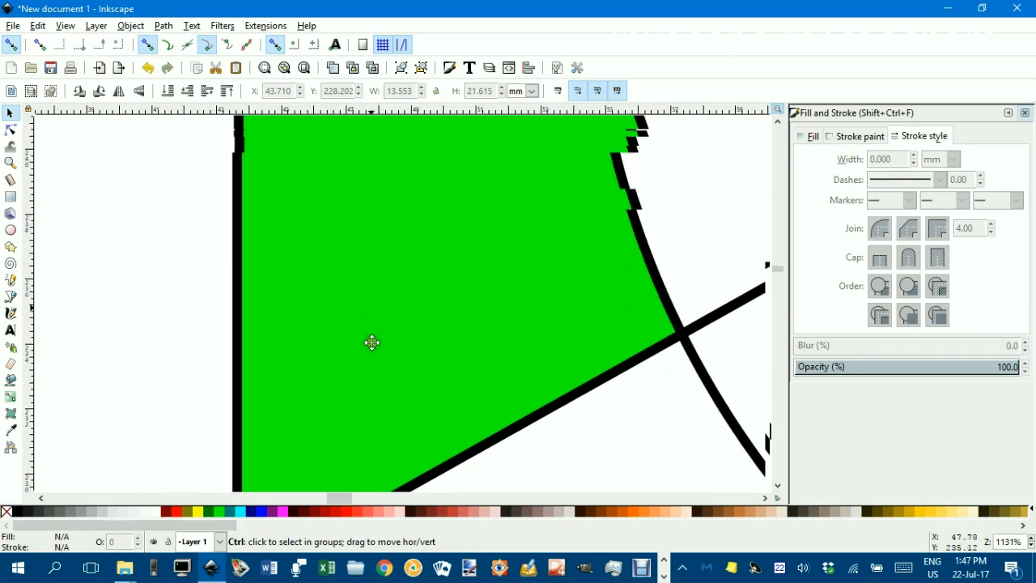
scroll(374, 279, down, 3)
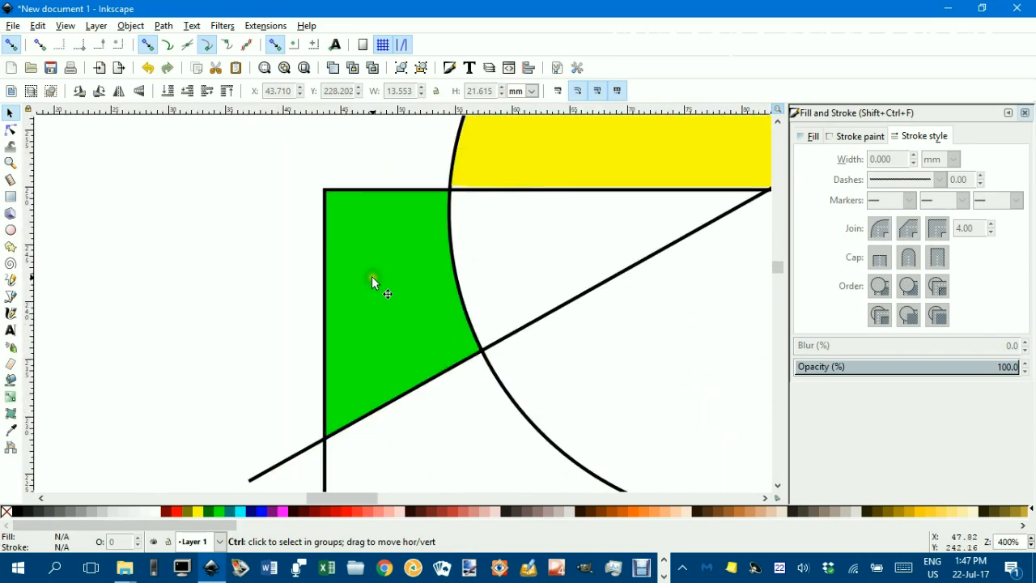
drag(370, 272, 277, 267)
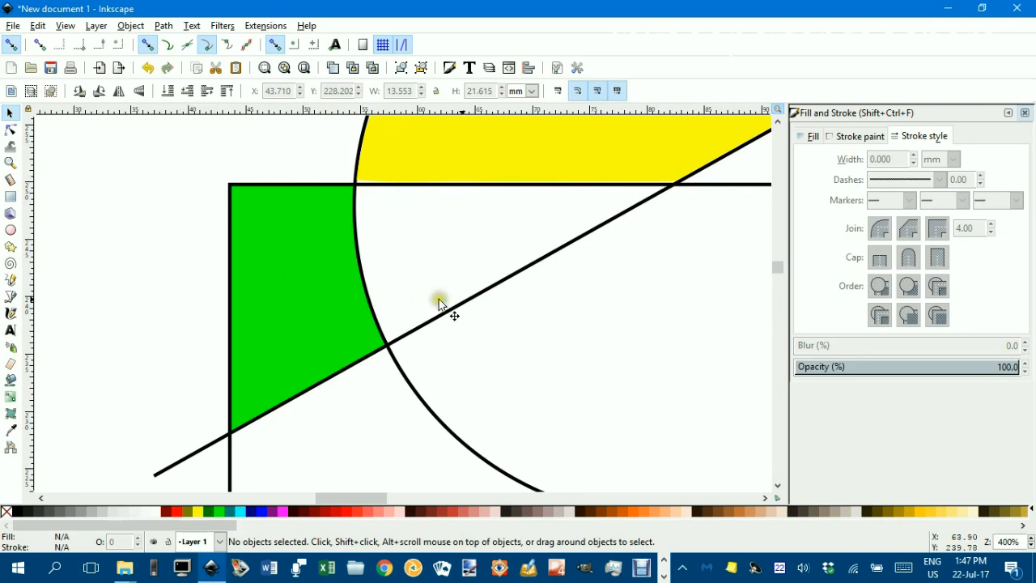
drag(592, 321, 507, 238)
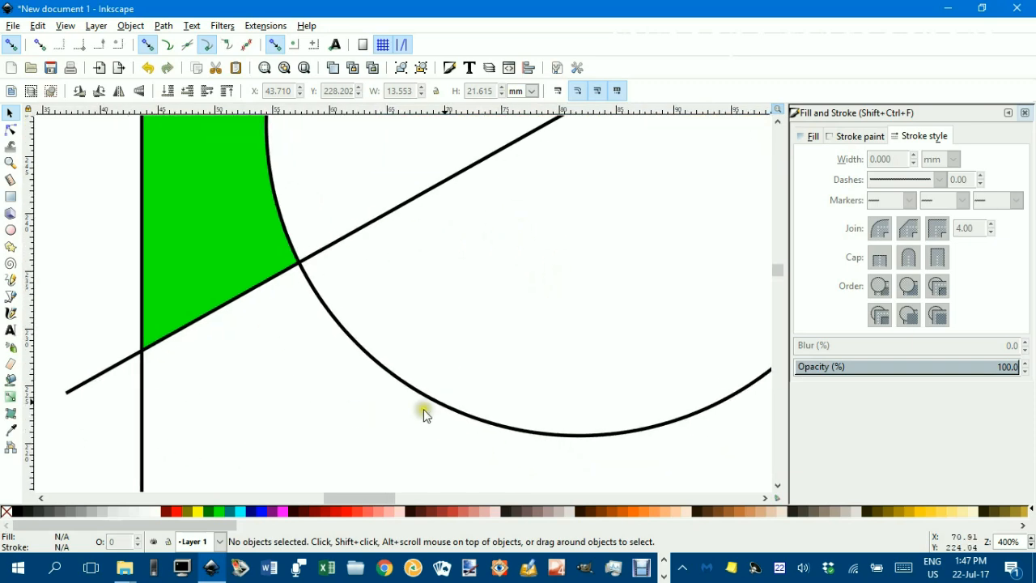
drag(441, 250, 476, 393)
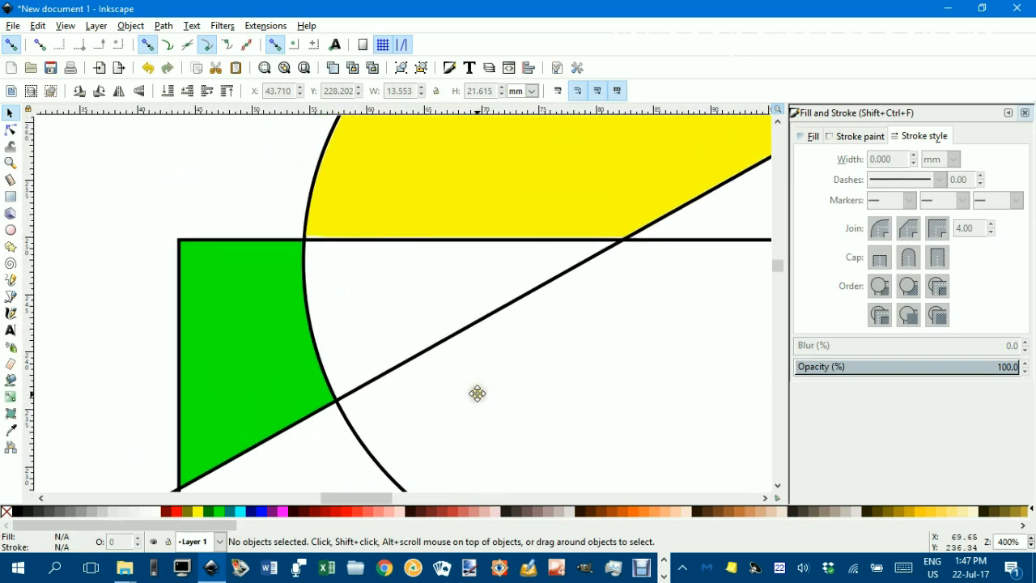
drag(407, 335, 494, 256)
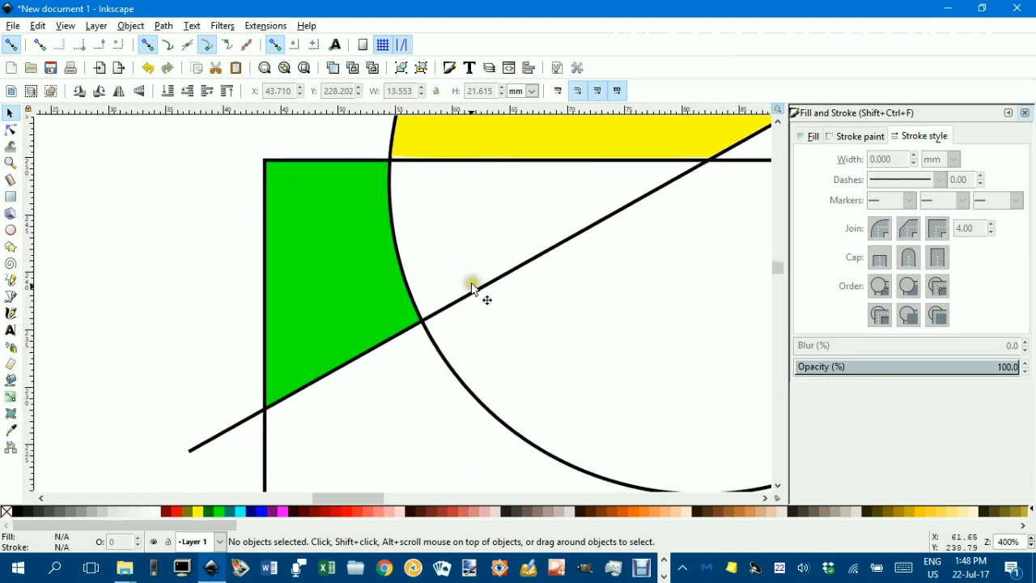